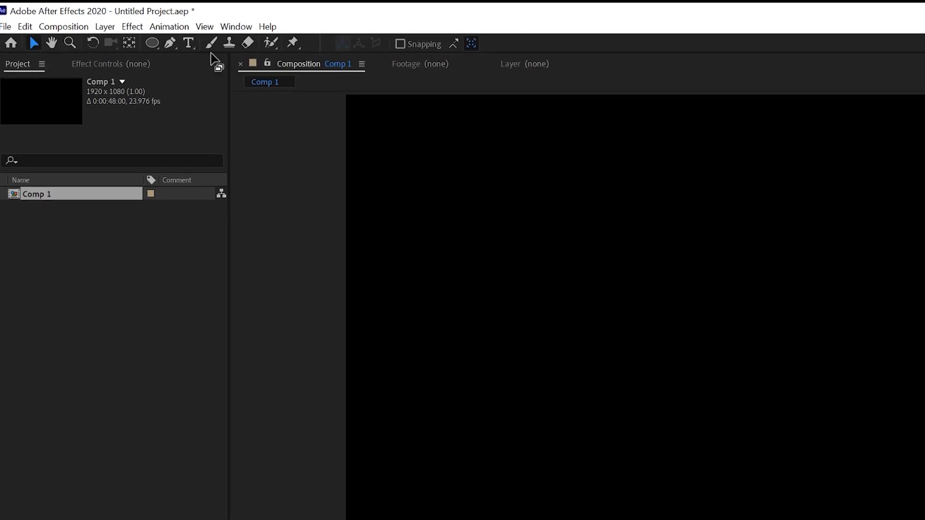
Create a paragraph text box in the comp containing the name 'josh olufemii'.
left_click(227, 57)
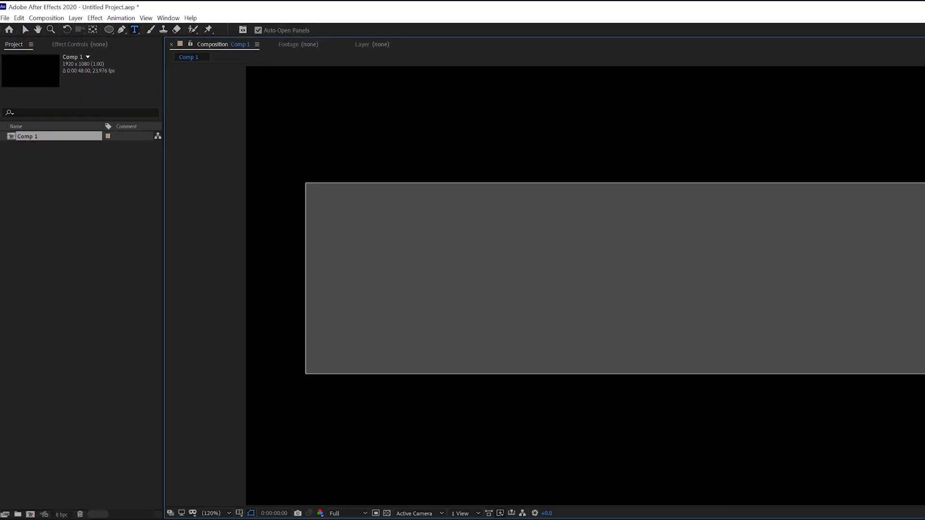
left_click_drag(924, 373, 924, 384)
type("josh olufemii")
left_click_drag(451, 129, 450, 168)
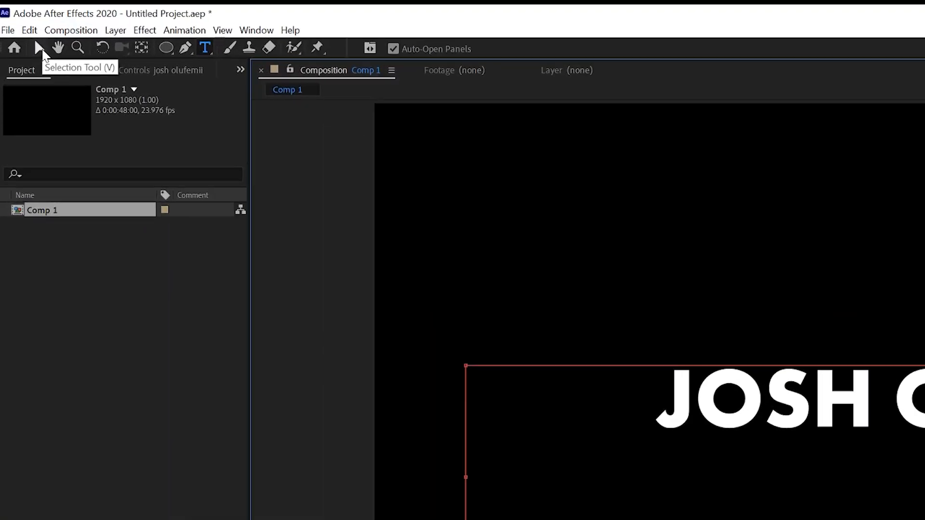
Centre the name title in the comp and keep its Futura PT Bold style.
left_click(38, 46)
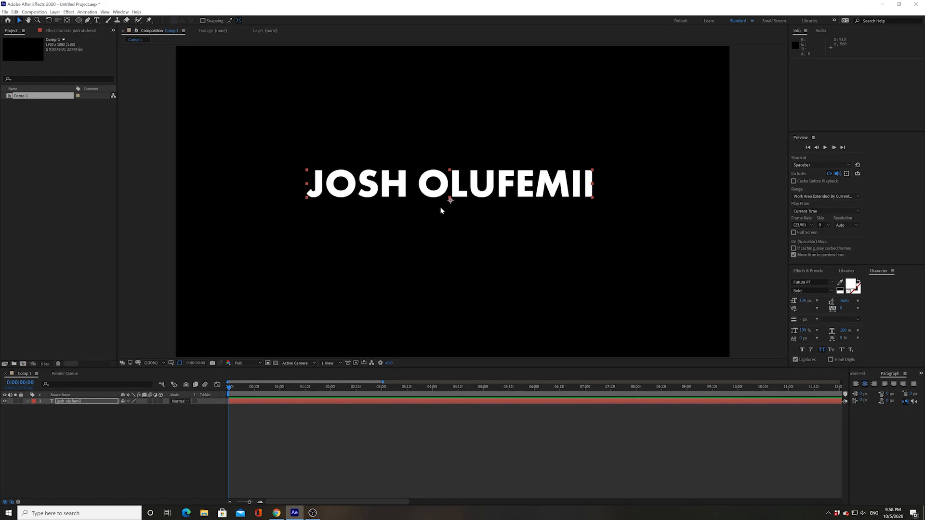
left_click_drag(441, 210, 439, 219)
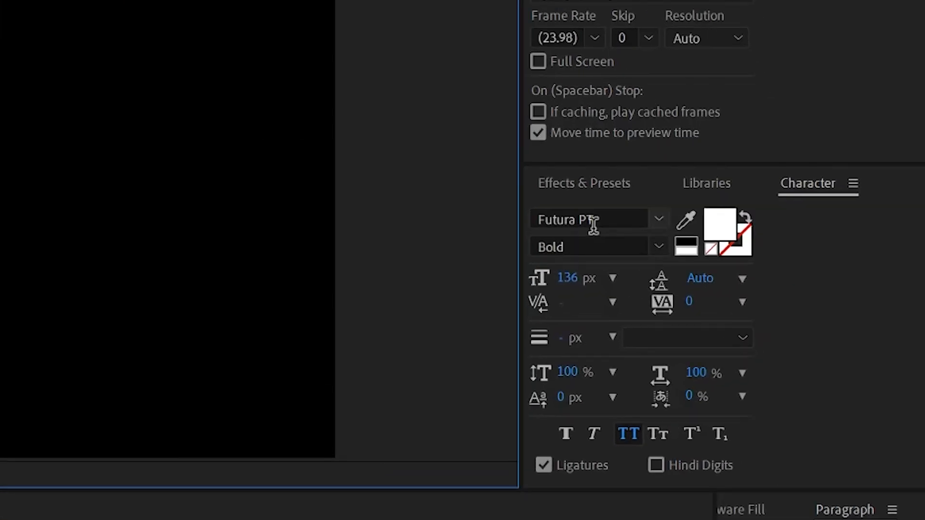
left_click(620, 249)
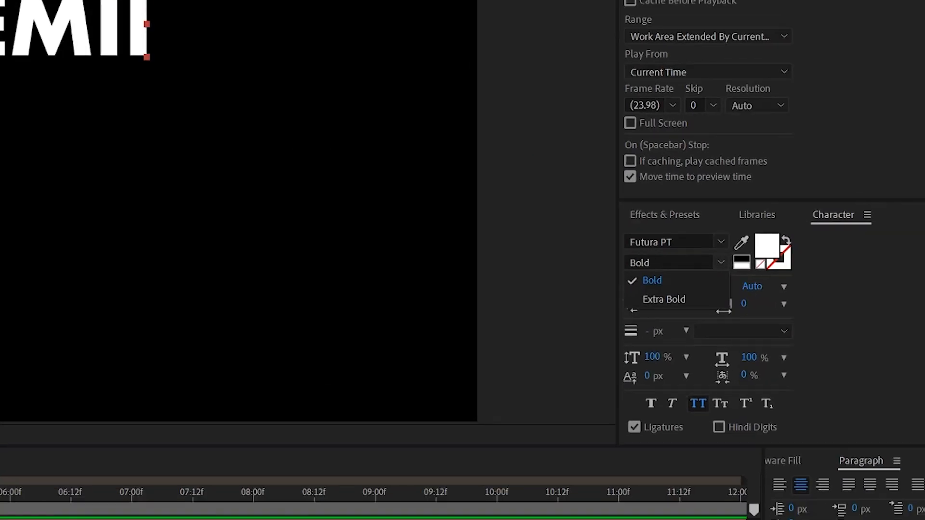
left_click(472, 199)
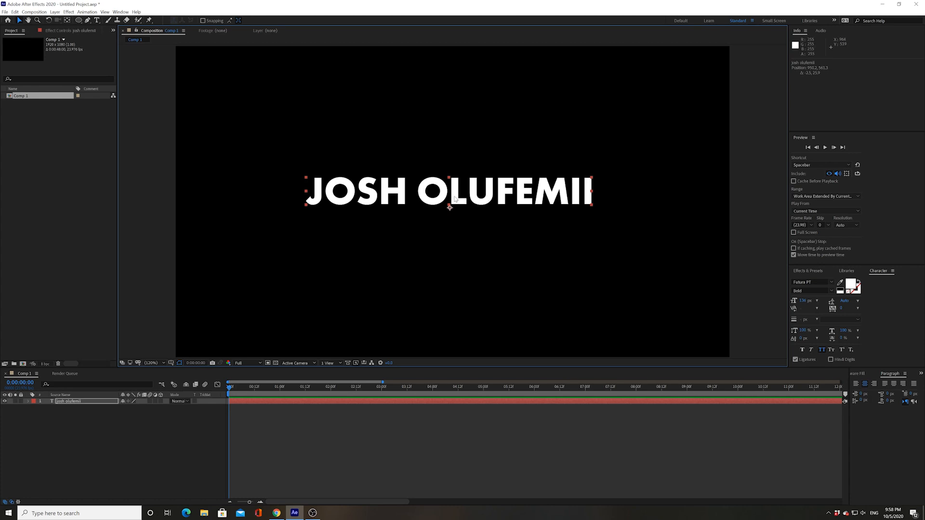
Nudge the name title slightly lower in the frame.
left_click(455, 231)
left_click_drag(442, 196, 445, 202)
left_click(192, 432)
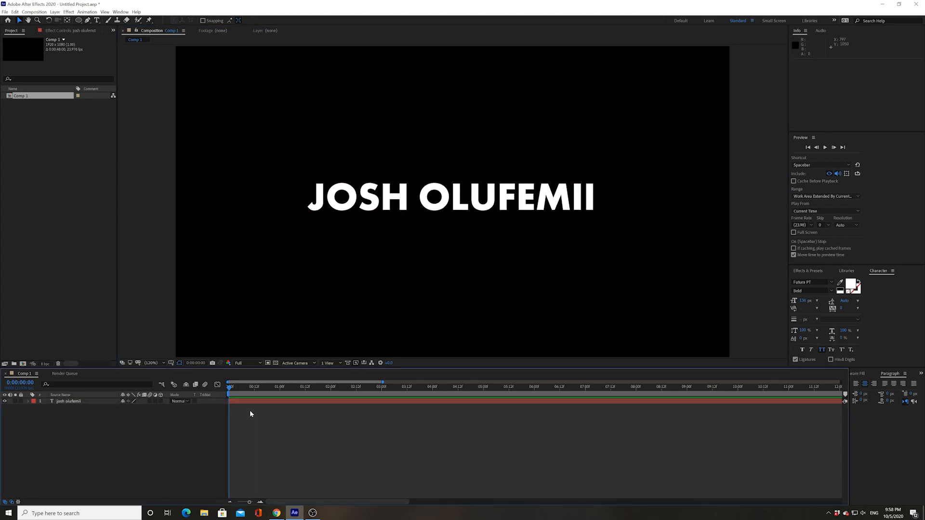
Select the name text layer and choose the Rectangle Tool for masking.
left_click(370, 213)
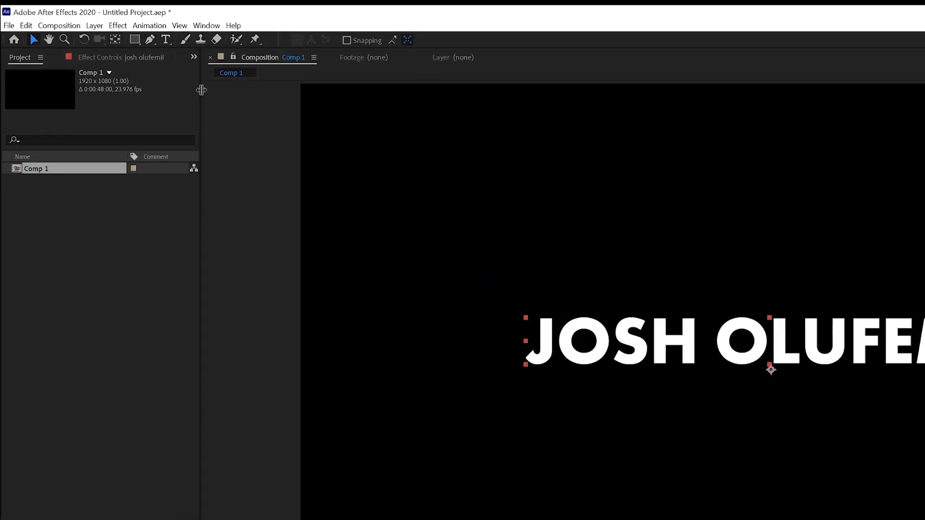
left_click_drag(139, 39, 171, 56)
left_click_drag(246, 84, 258, 61)
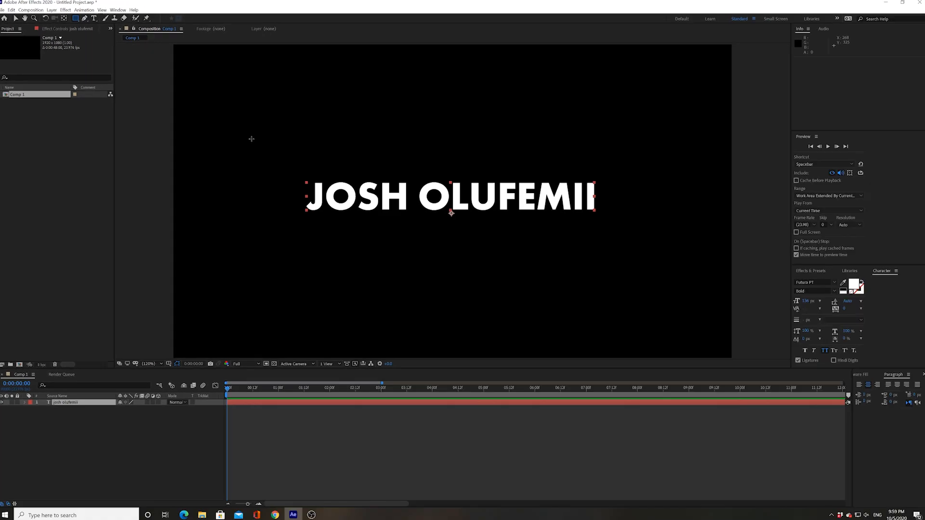
Draw a narrow rectangle mask left of the title and keyframe its Mask Path at 0 s.
left_click_drag(234, 121, 292, 280)
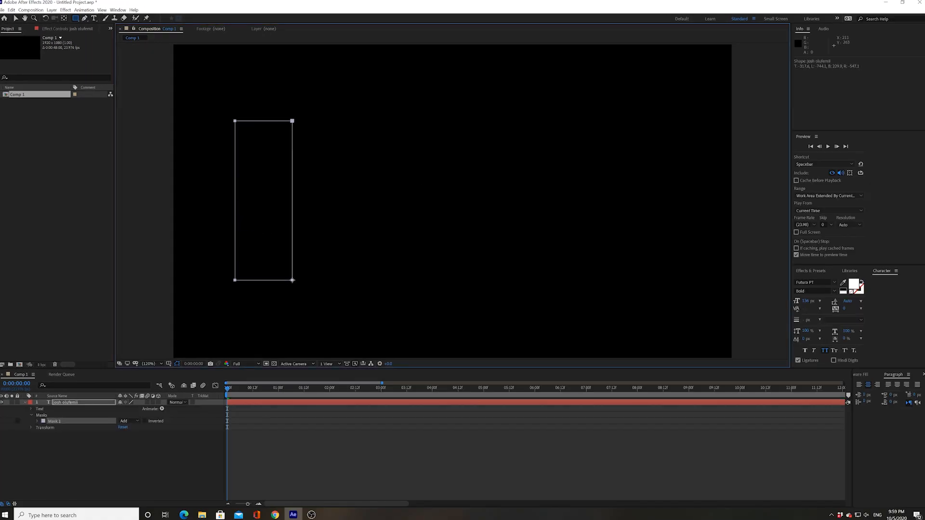
left_click(36, 420)
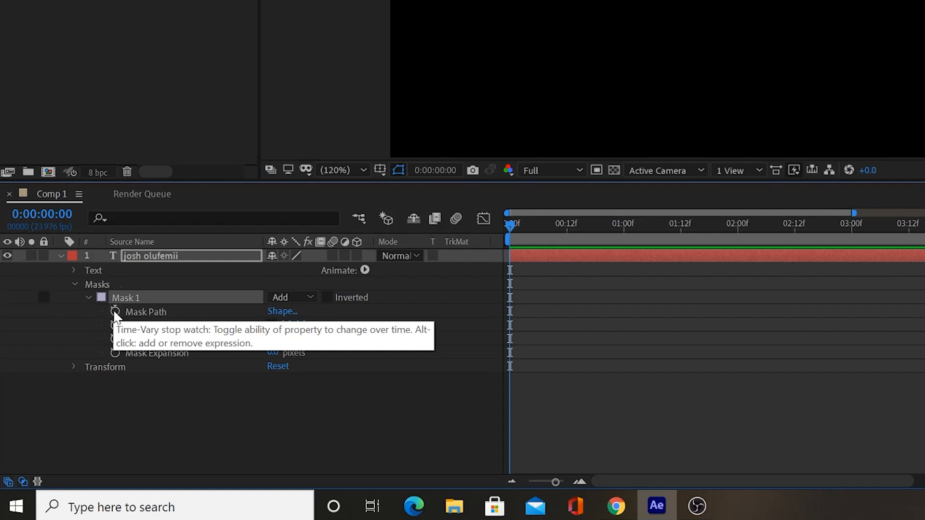
left_click(116, 312)
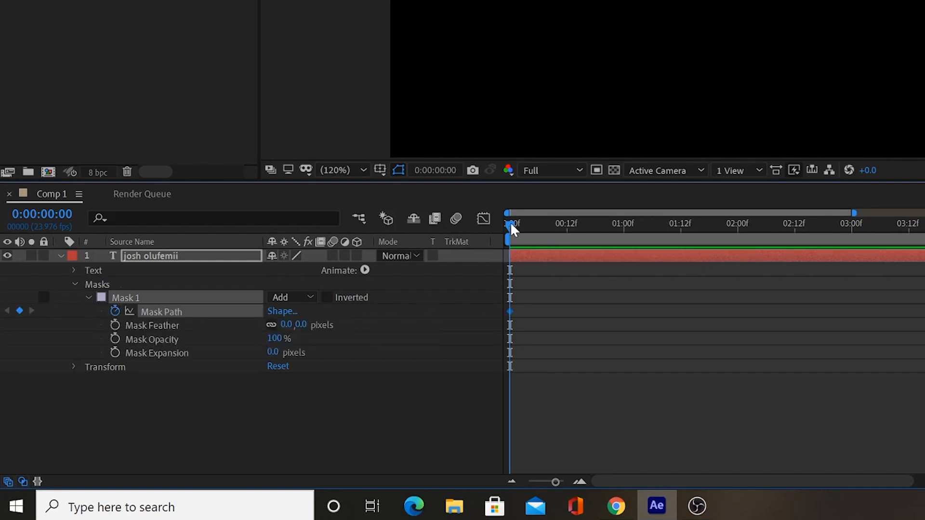
At 2 s, widen the mask's right-side vertices across the title, then scrub to check the reveal.
left_click_drag(510, 222, 737, 223)
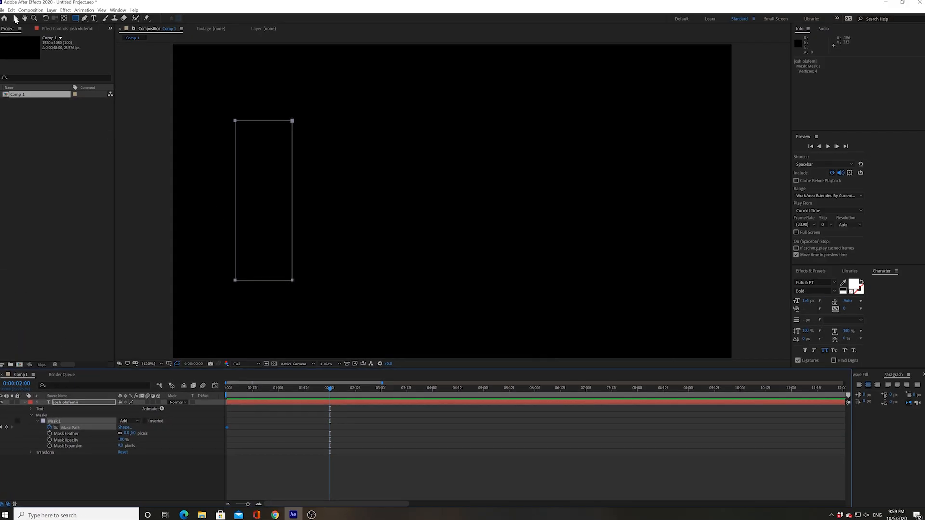
left_click(16, 19)
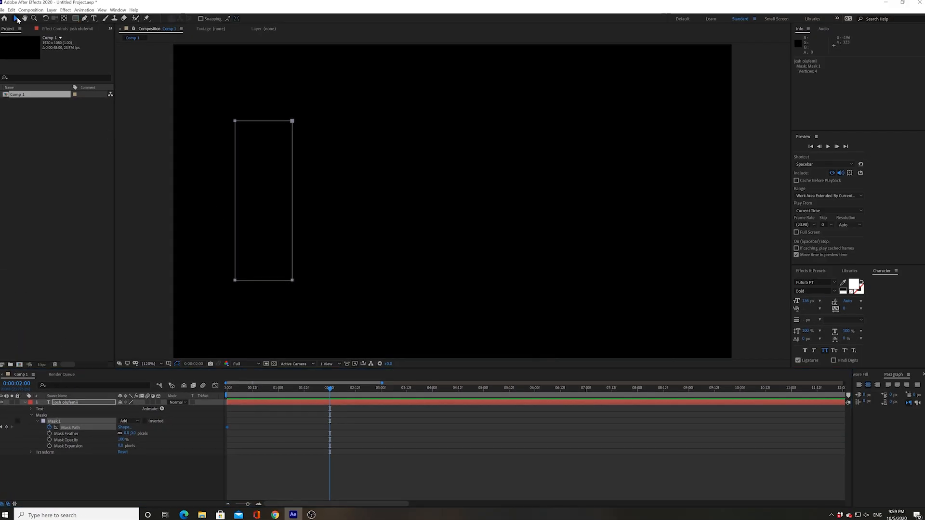
left_click_drag(333, 103, 634, 287)
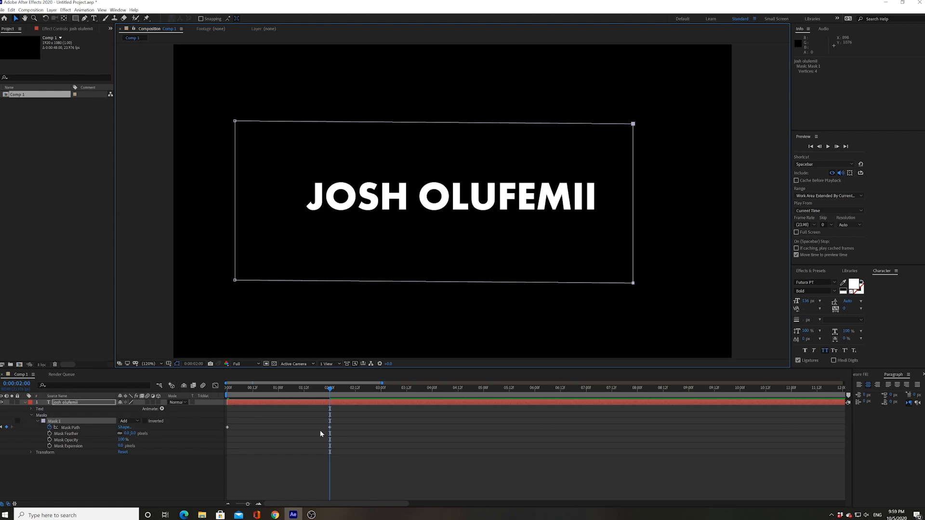
left_click_drag(330, 389, 223, 428)
left_click_drag(226, 389, 189, 406)
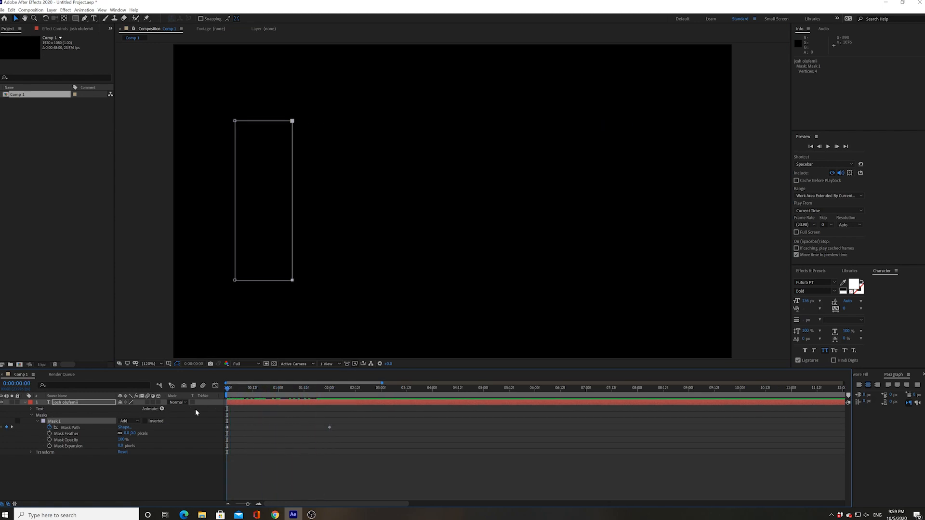
Move the second Mask Path keyframe earlier to about 0:20 and preview the faster reveal.
key("space")
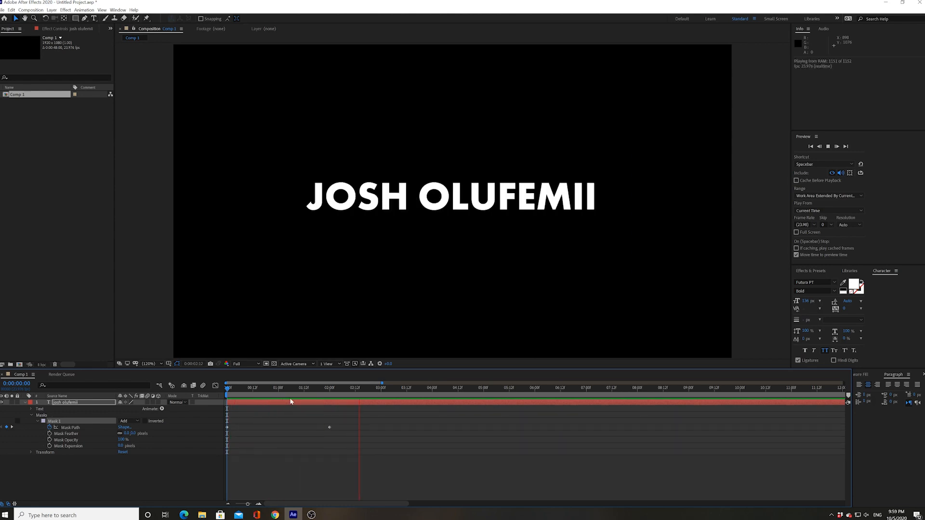
key("space")
left_click_drag(328, 427, 293, 428)
key("Home")
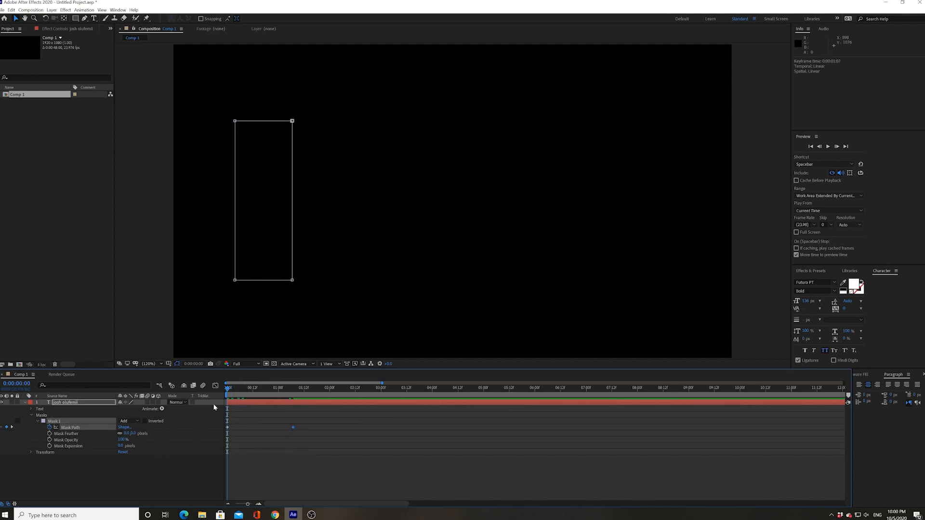
key("space")
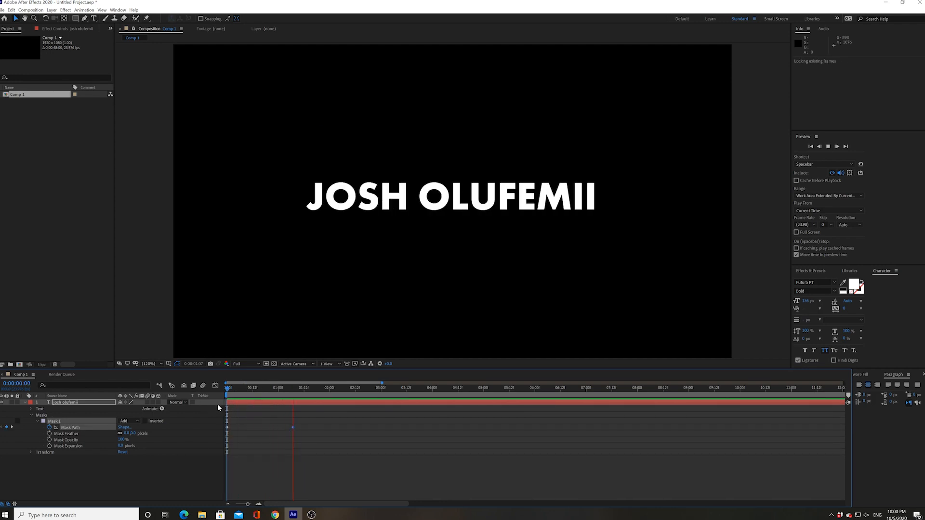
key("space")
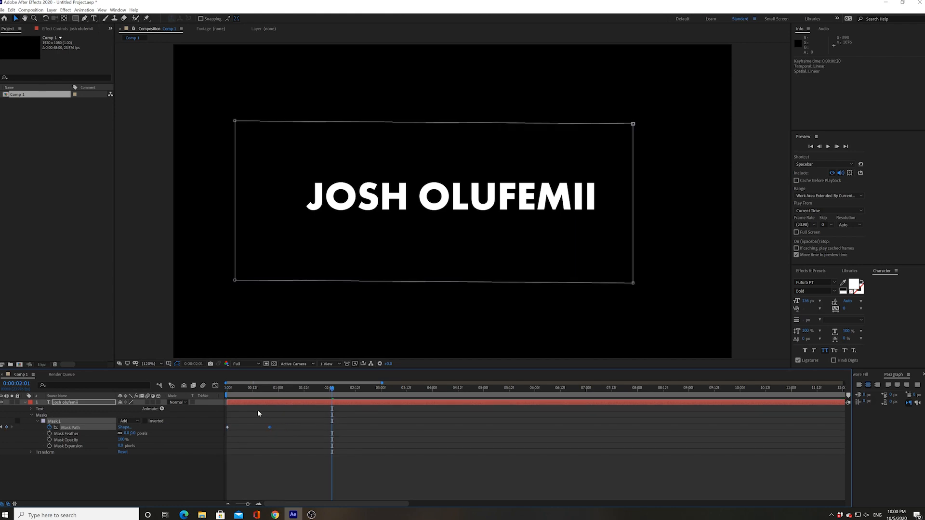
Replay the reveal from the start and select both Mask Path keyframes.
key("Home")
key("space")
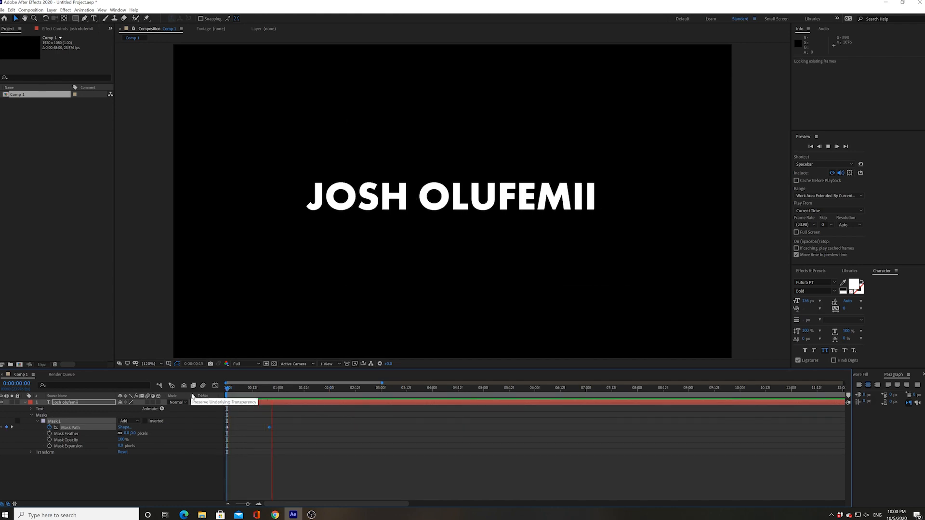
key("space")
left_click_drag(250, 389, 240, 421)
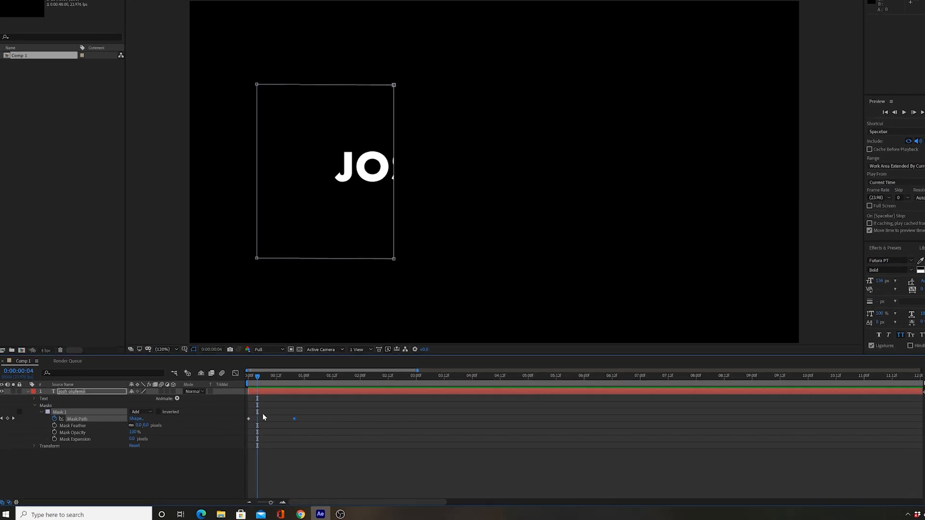
left_click_drag(254, 379, 249, 379)
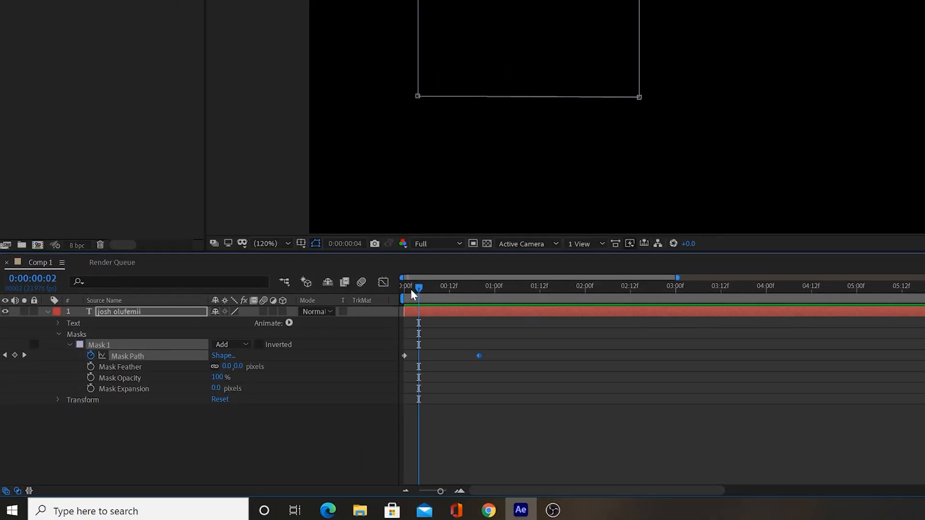
left_click_drag(411, 290, 404, 289)
key("space")
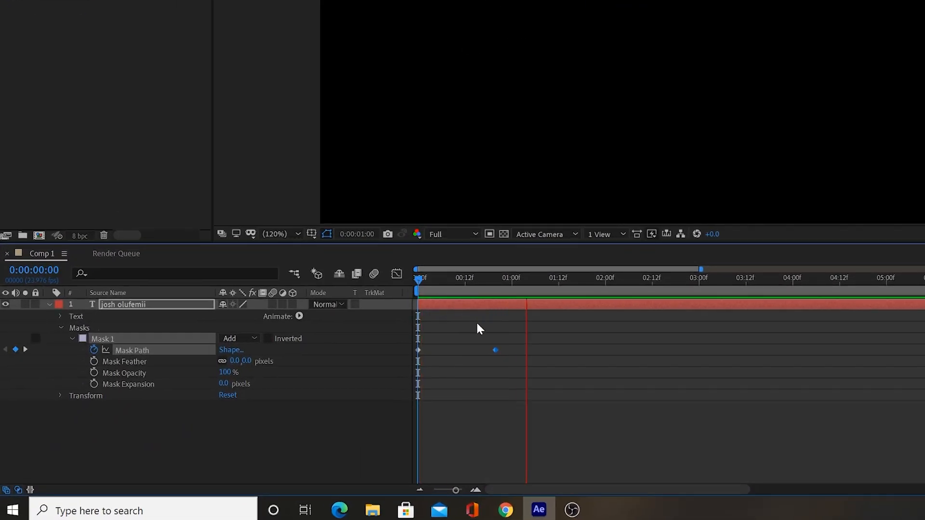
key("space")
left_click_drag(516, 331, 380, 361)
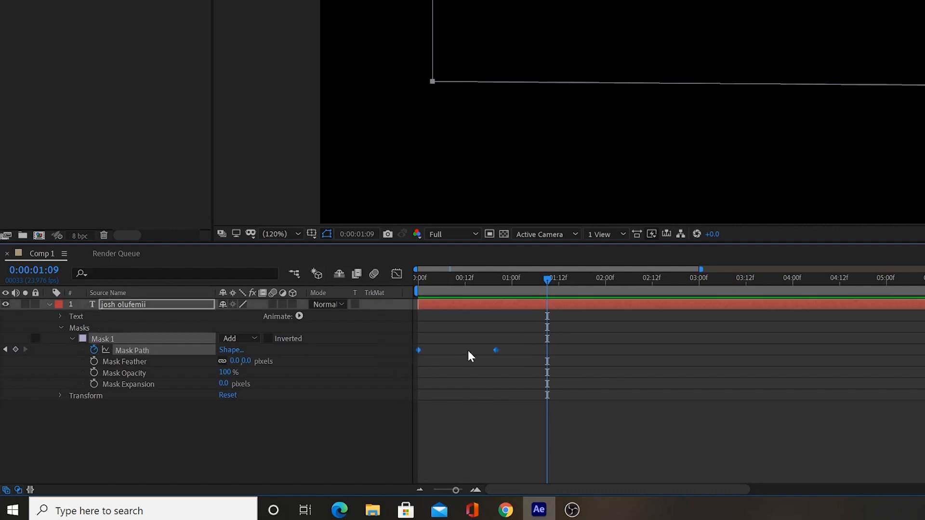
Apply Easy Ease to both Mask Path keyframes and preview the eased reveal.
right_click(496, 350)
mouse_move(537, 343)
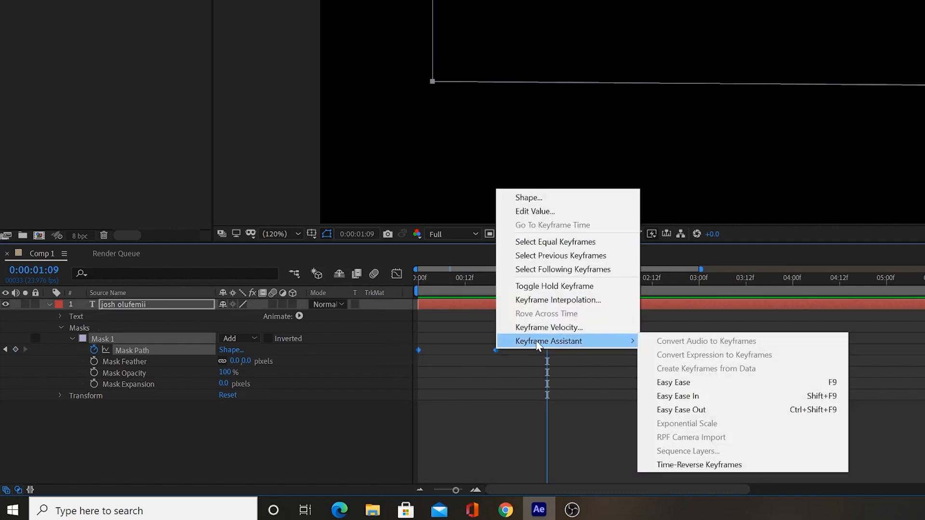
left_click(684, 384)
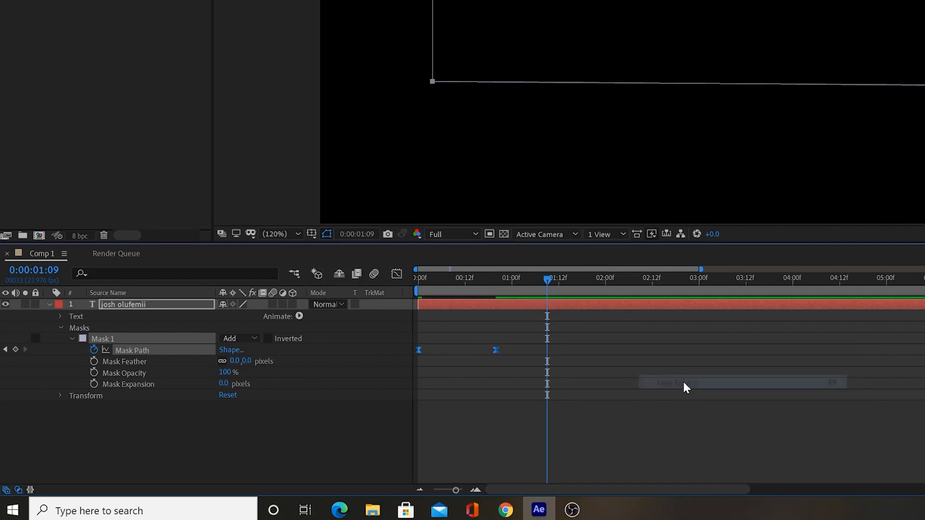
key("Home")
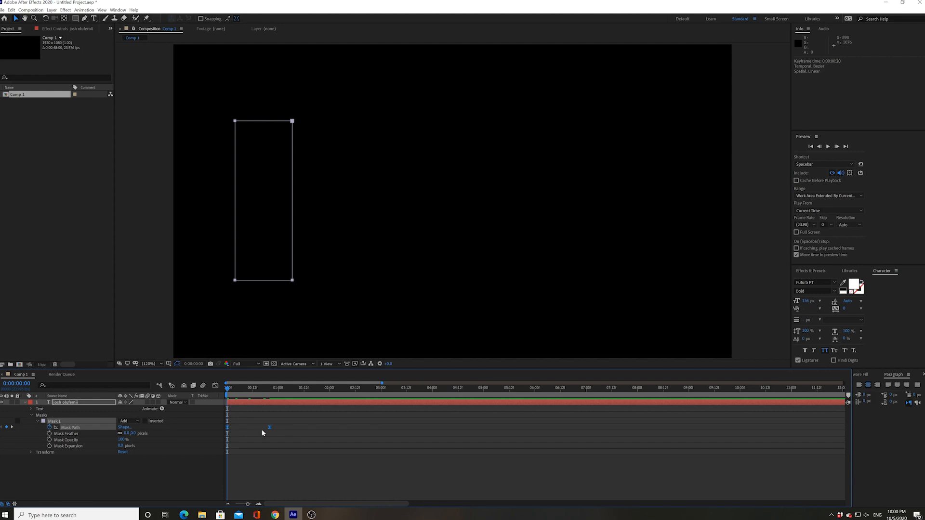
key("space")
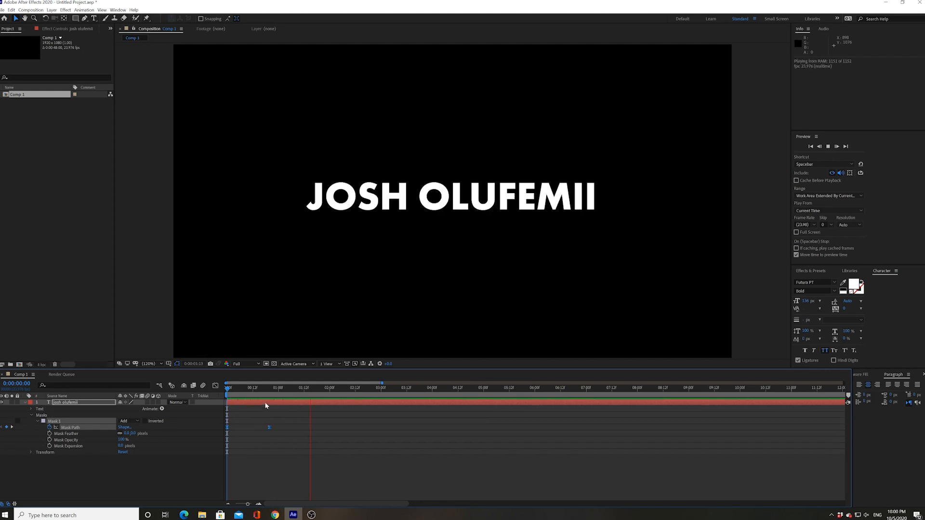
left_click_drag(258, 389, 274, 404)
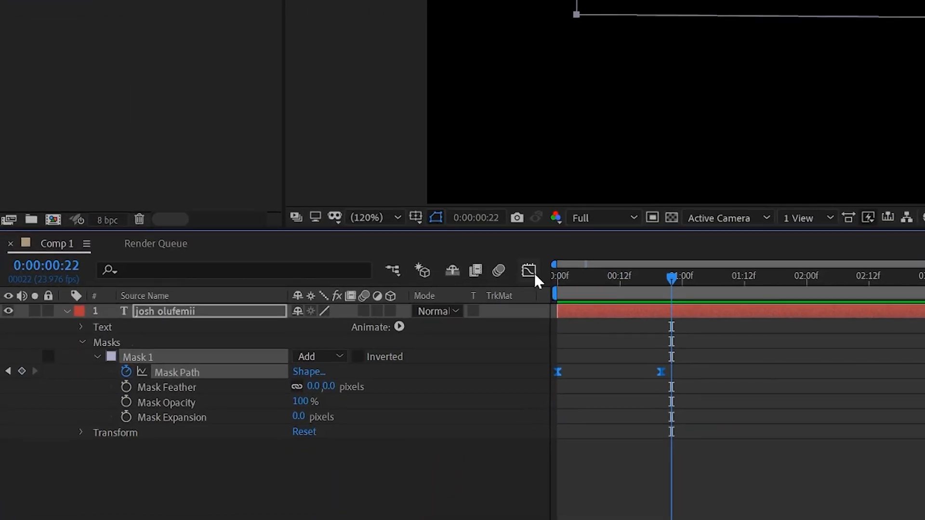
In the speed graph, give the final Mask Path keyframe 100% influence, then preview the reveal.
left_click(529, 271)
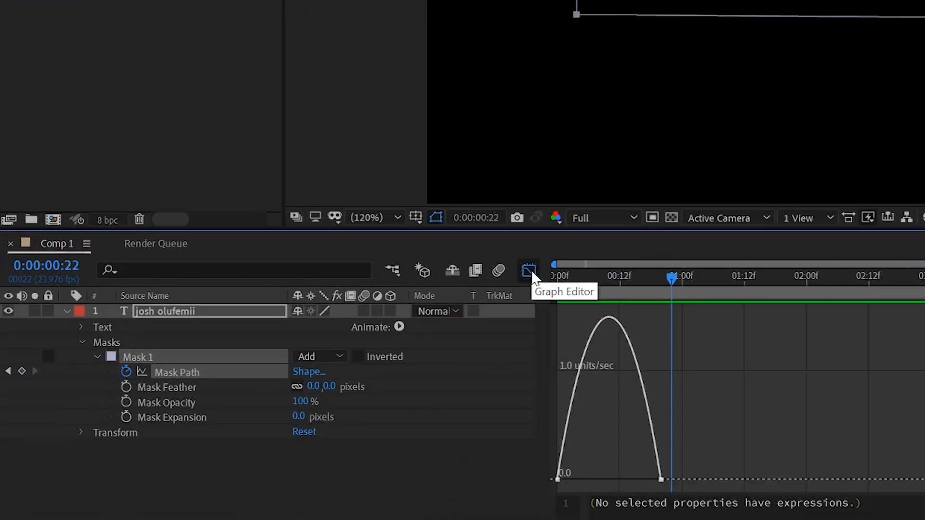
left_click(168, 372)
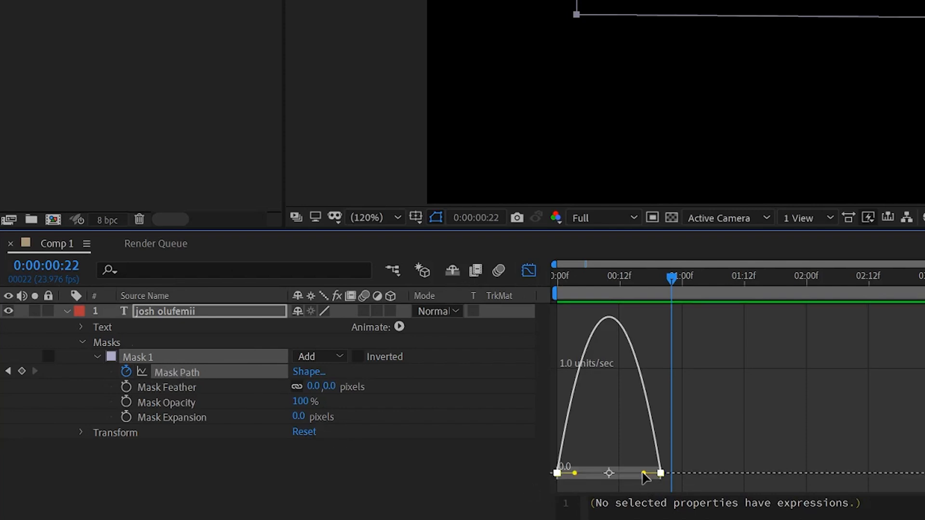
left_click_drag(644, 473, 580, 470)
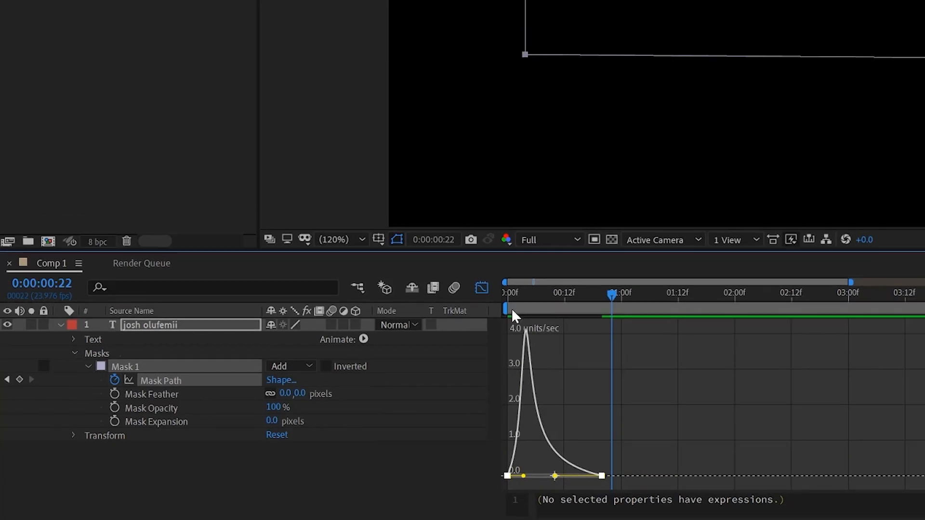
left_click_drag(570, 283, 592, 291)
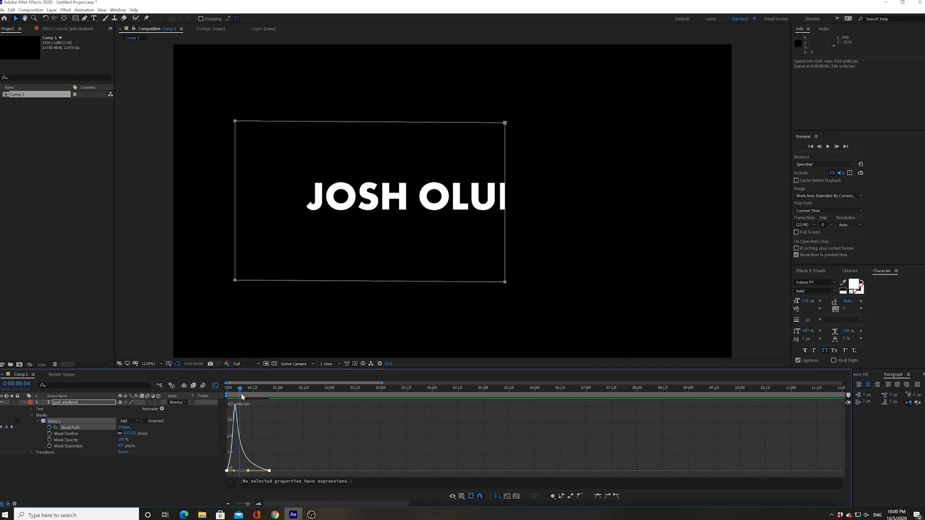
mouse_move(241, 394)
left_mouse_down()
mouse_move(260, 396)
mouse_move(227, 395)
left_mouse_up()
key("space")
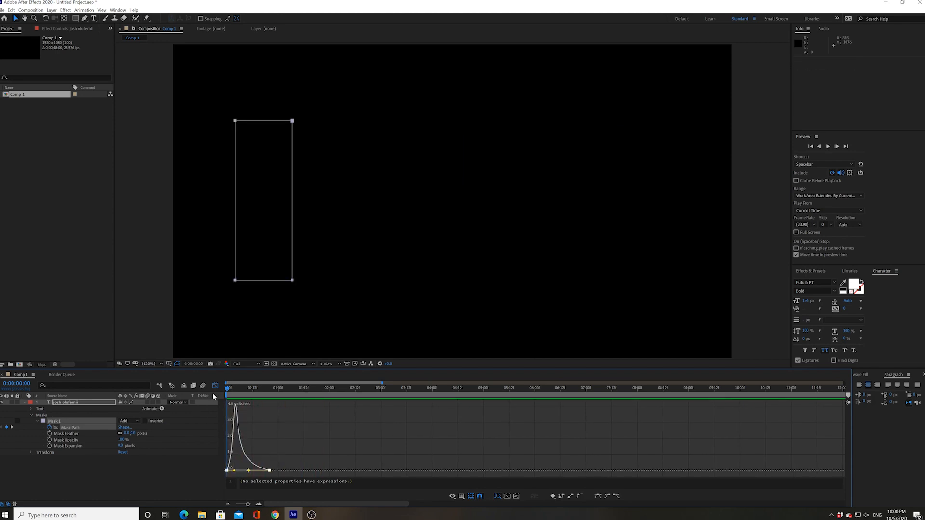
key("space")
left_click(216, 387)
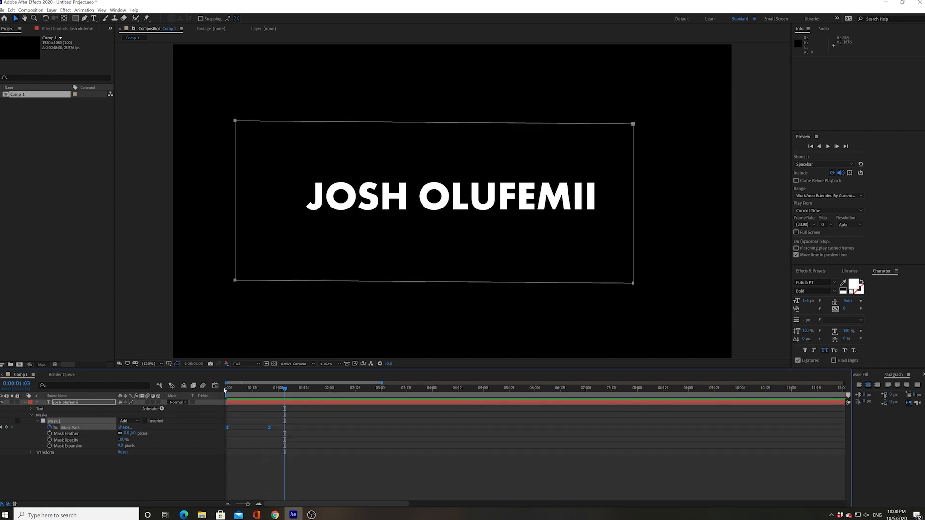
left_click_drag(255, 391, 222, 398)
key("space")
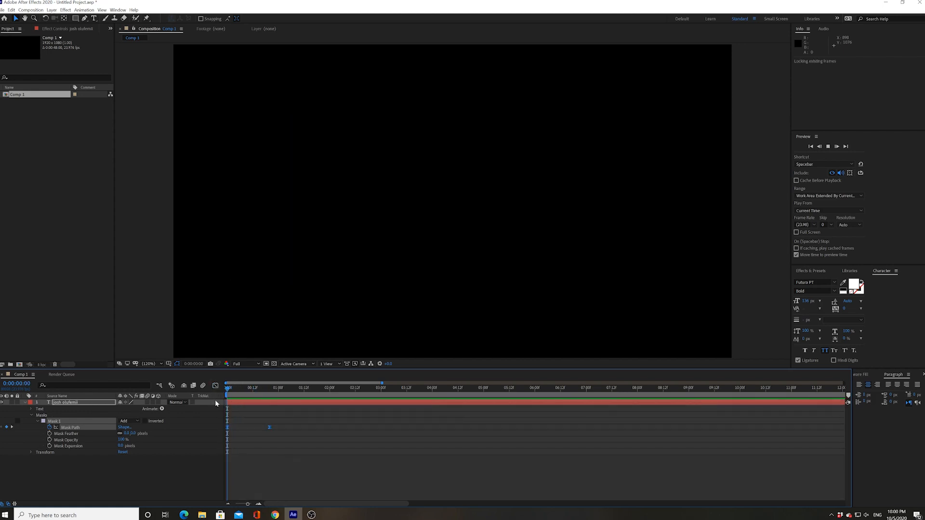
key("space")
left_click_drag(239, 392, 256, 394)
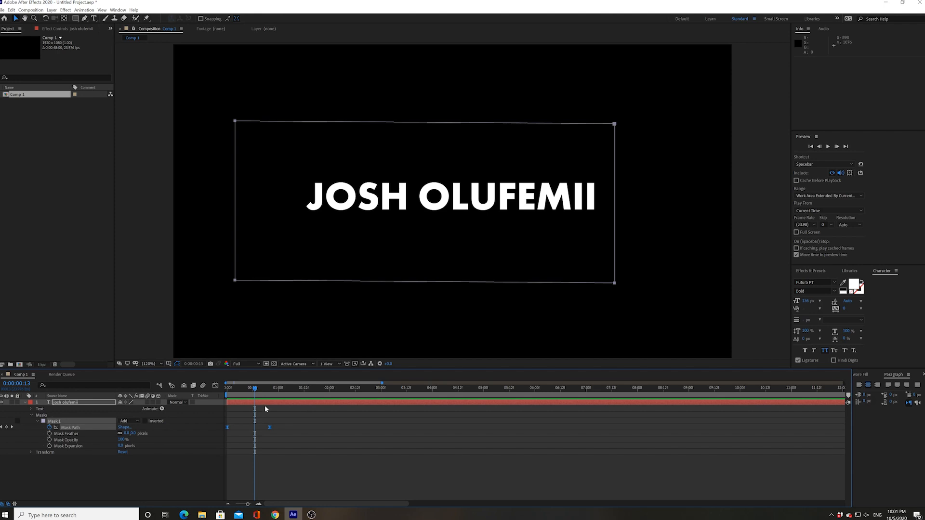
left_click(433, 200)
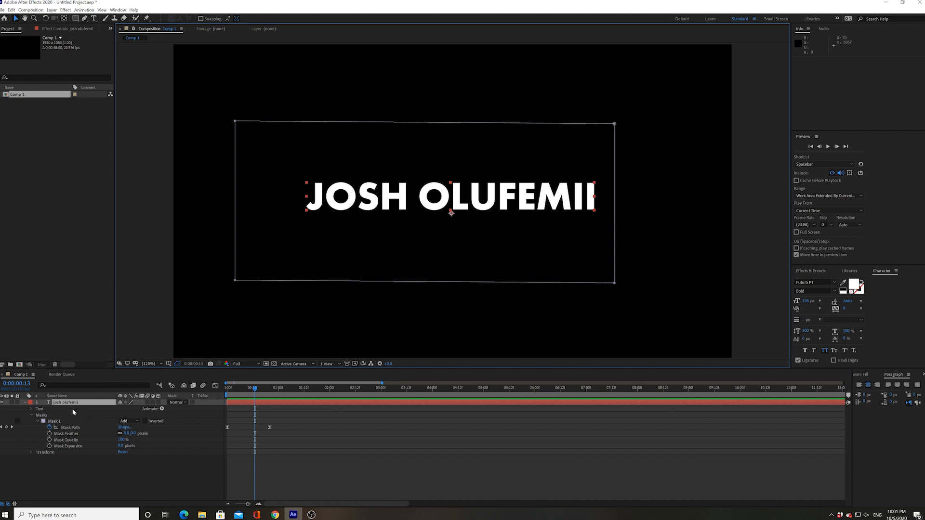
left_click(42, 416)
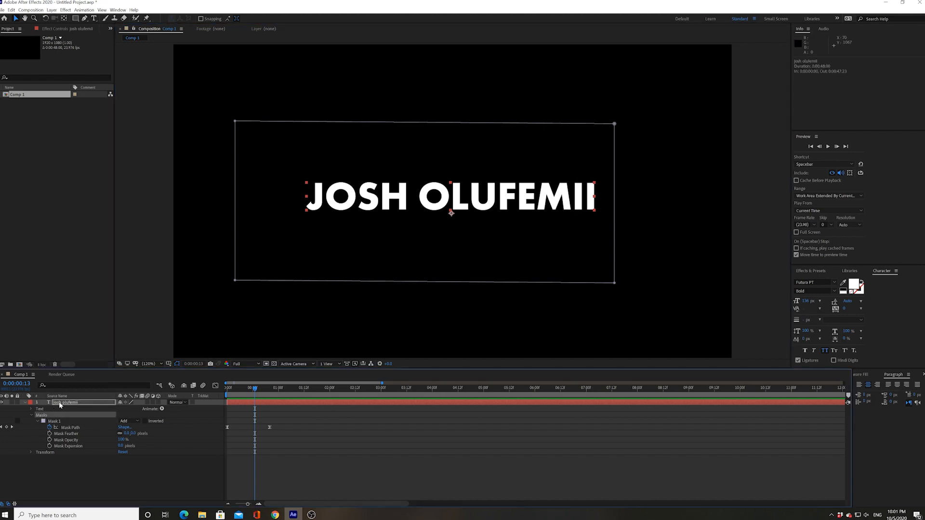
left_click(60, 405)
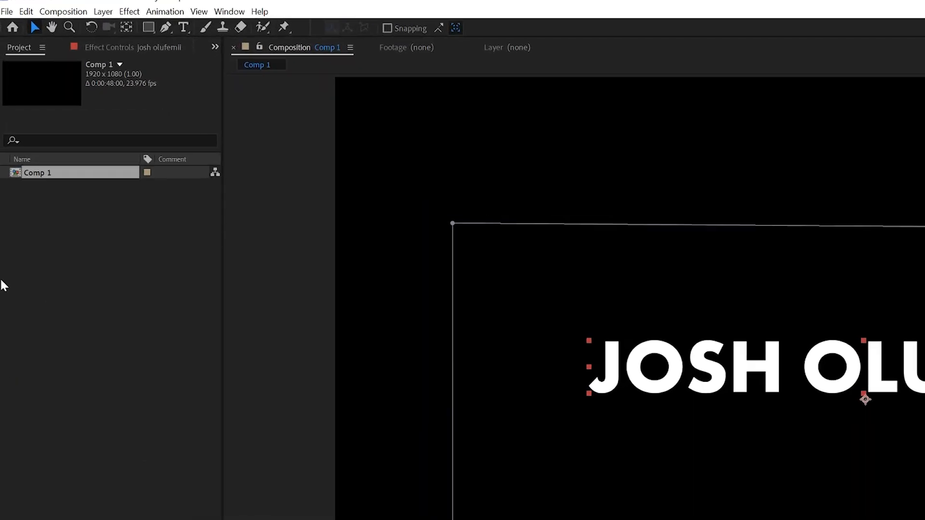
left_click(75, 18)
Draw an elongated ellipse mask across the title, stretched past its right end.
left_click(229, 39)
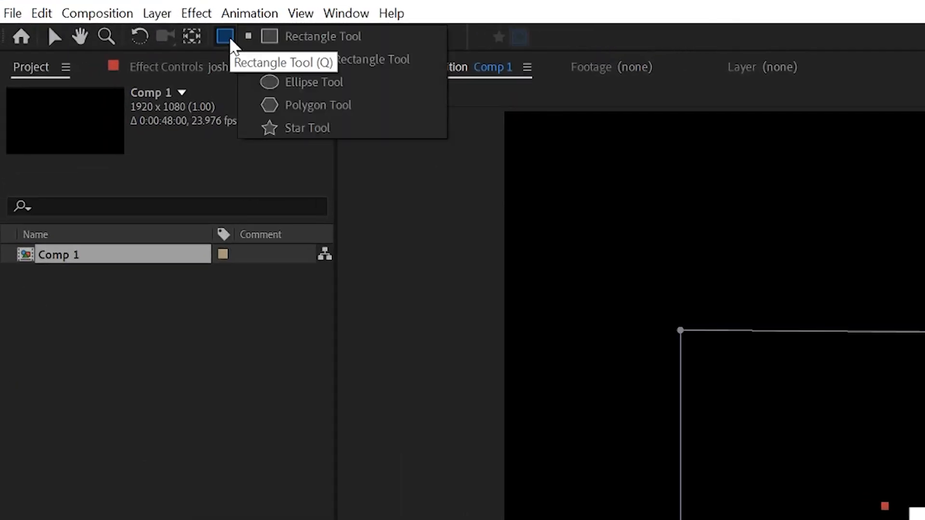
left_click(303, 83)
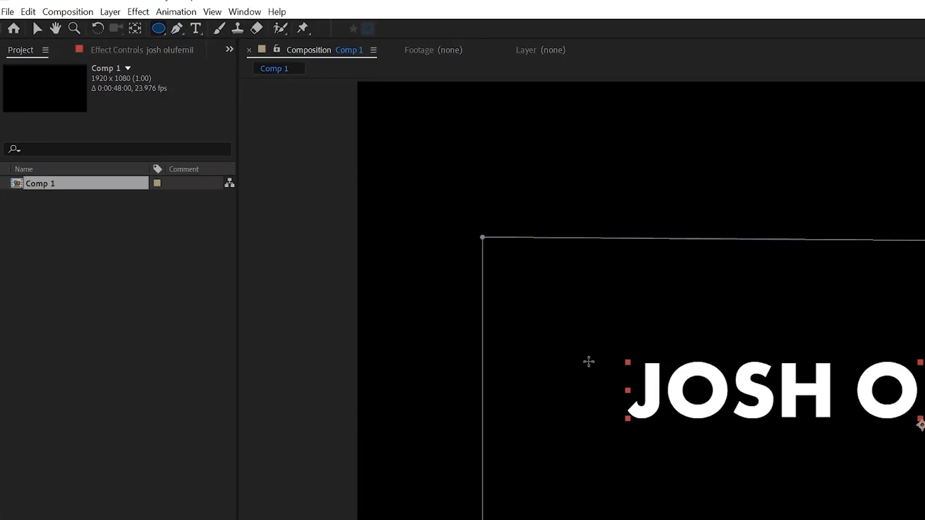
left_click_drag(360, 234, 770, 260)
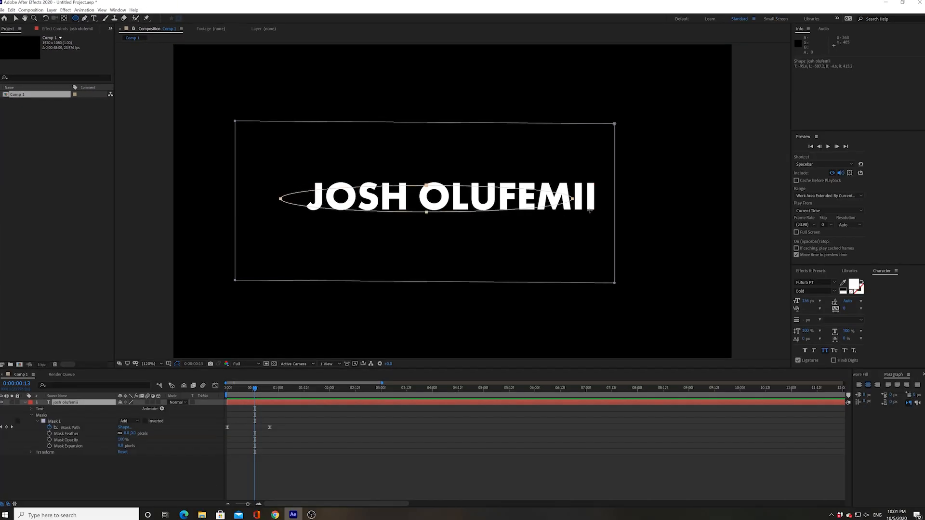
left_click_drag(602, 205, 612, 206)
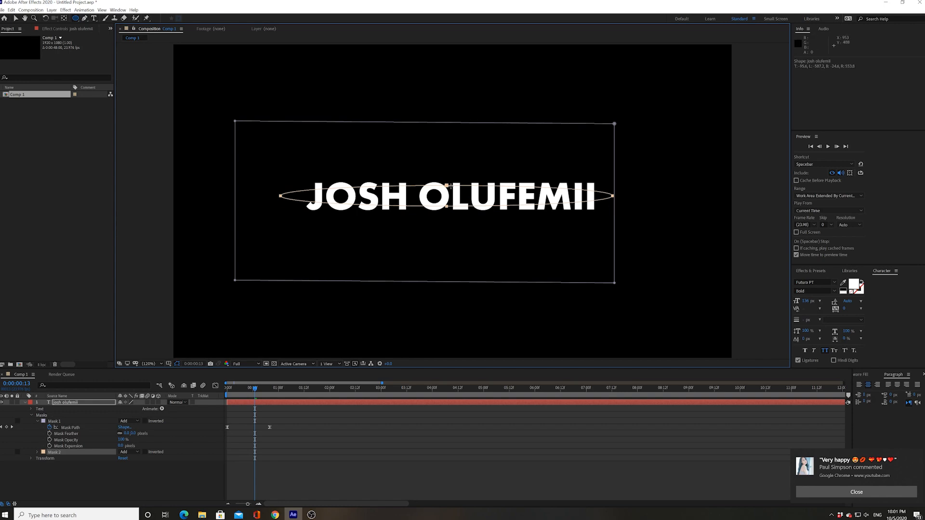
Reshape the ellipse's top, left, right and bottom points and curves to hug the letters.
left_click(16, 18)
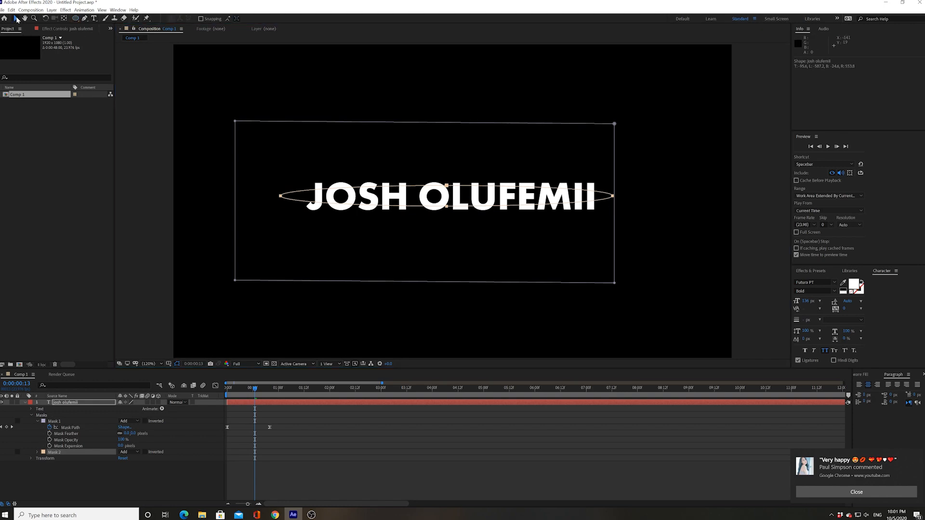
left_click_drag(447, 185, 447, 212)
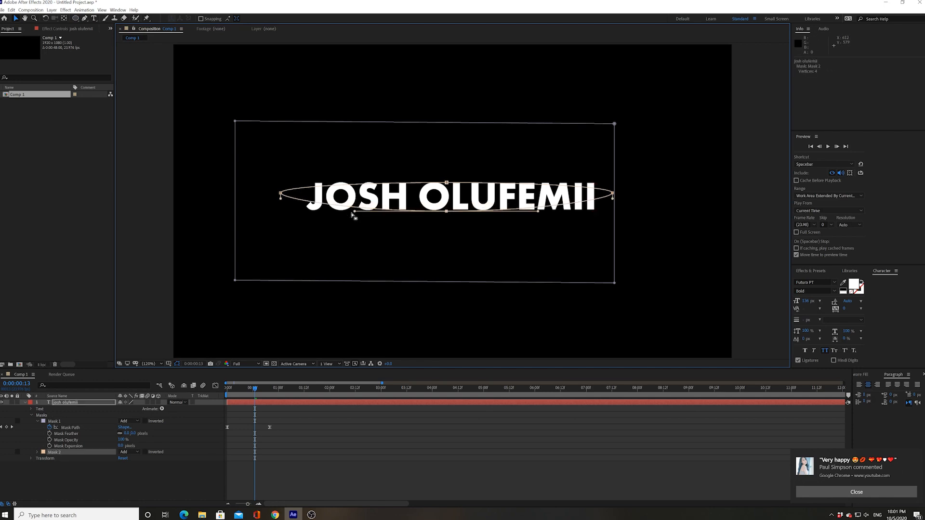
left_click_drag(354, 214, 294, 177)
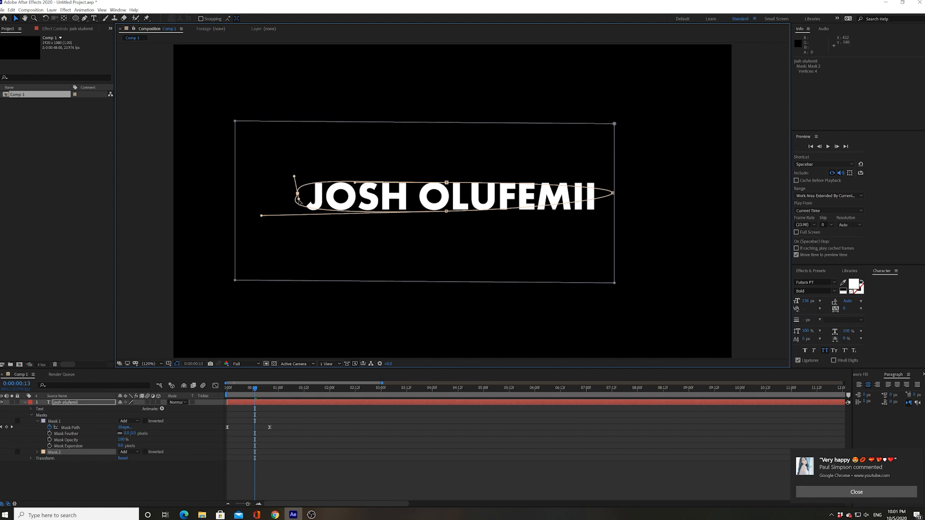
left_click_drag(261, 215, 287, 222)
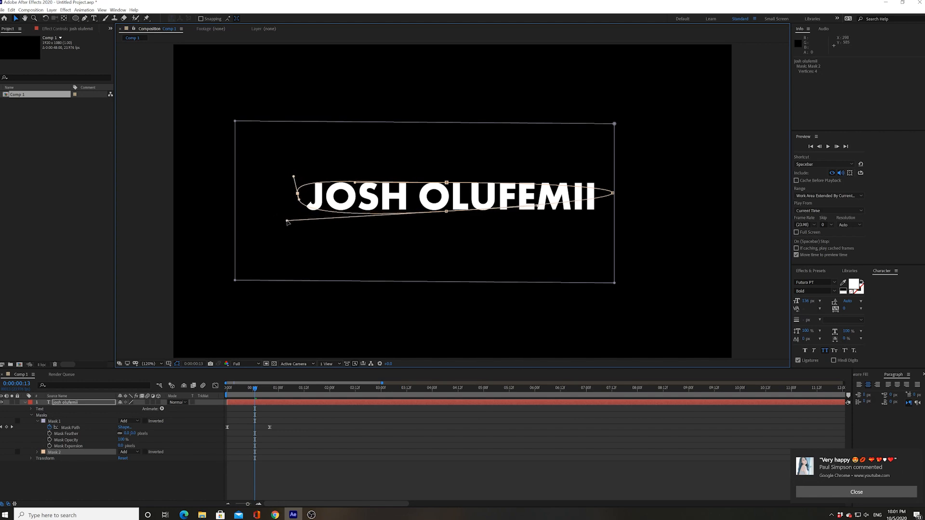
left_click(612, 194)
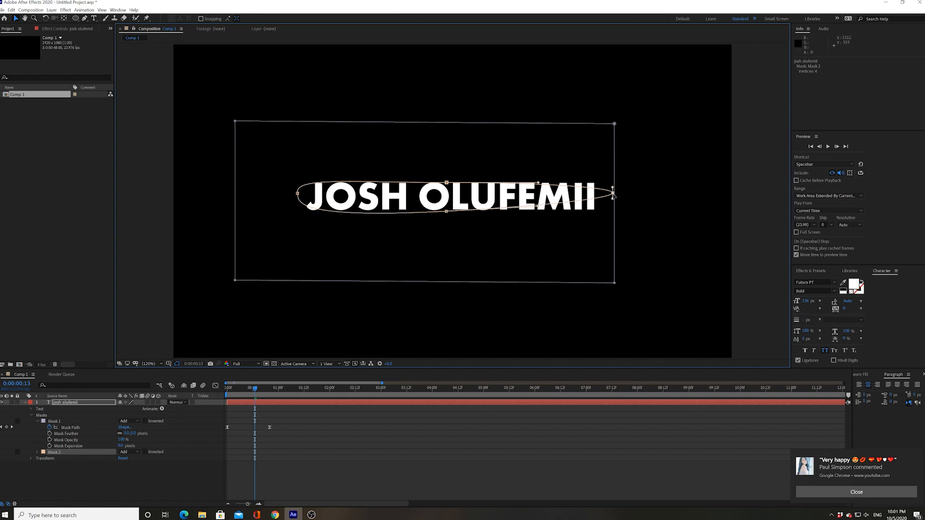
left_click_drag(612, 188, 614, 219)
left_click(446, 212)
left_click_drag(540, 212, 540, 209)
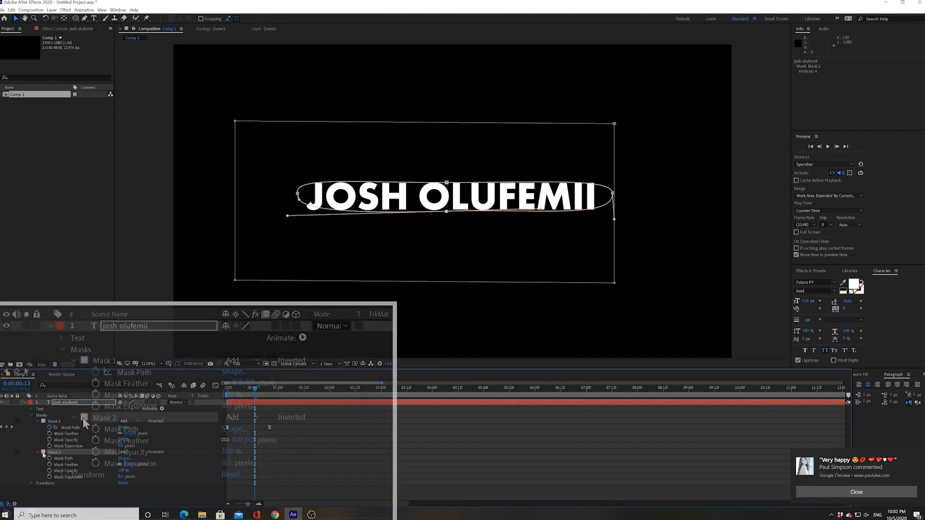
Set Mask 2's mode to Subtract and nudge its top point slightly.
left_click(38, 454)
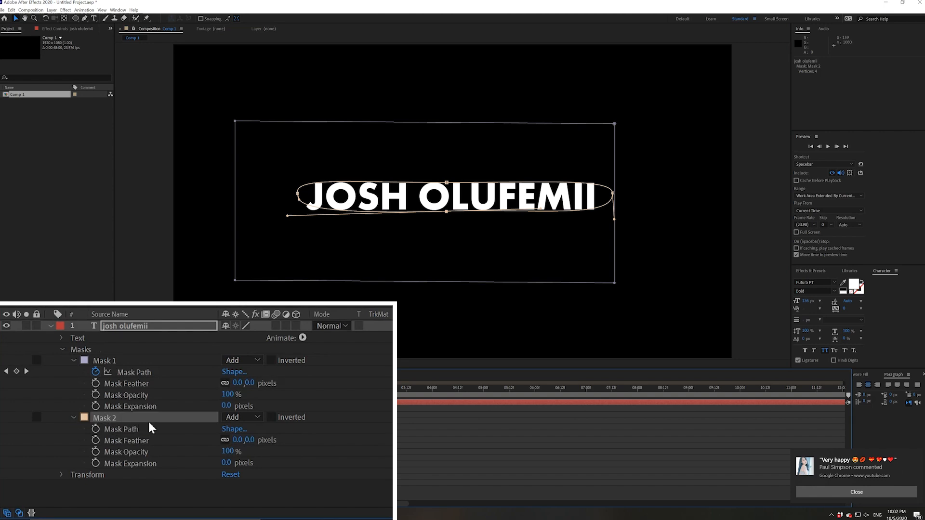
left_click(232, 417)
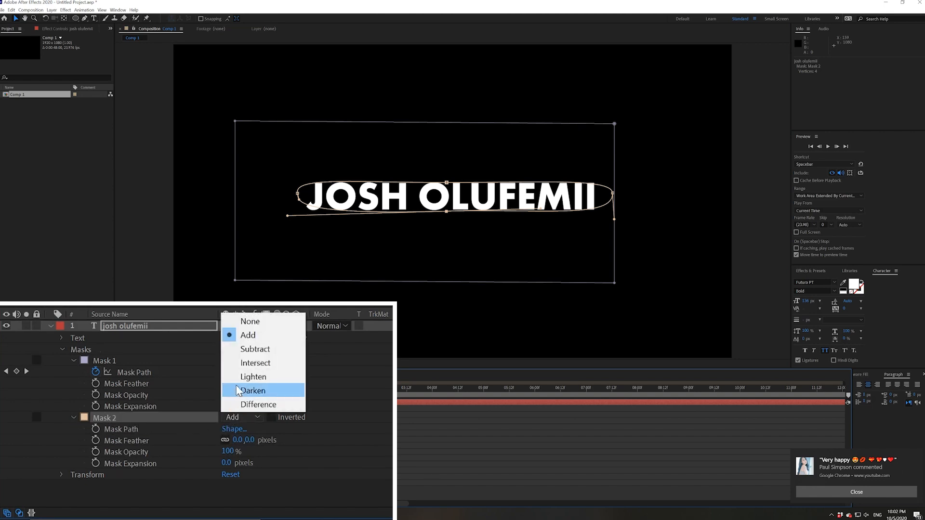
left_click(250, 349)
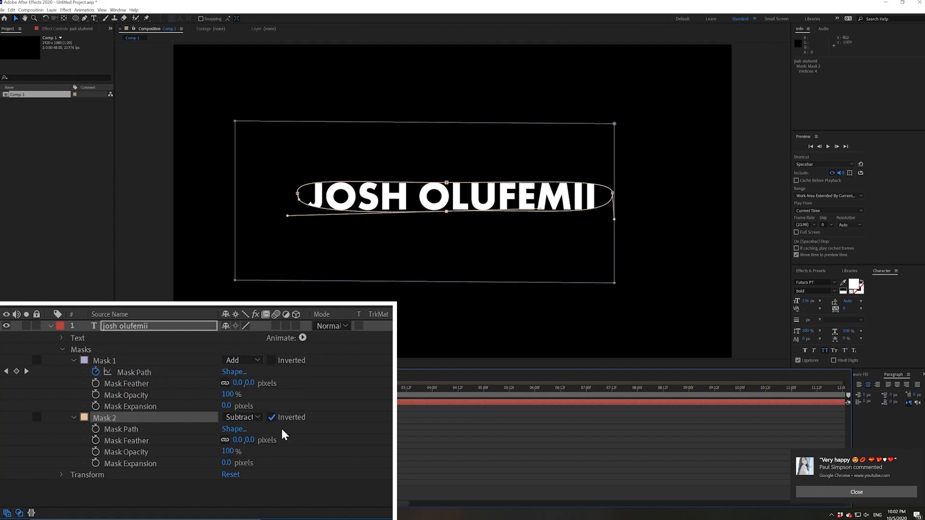
left_click(447, 183)
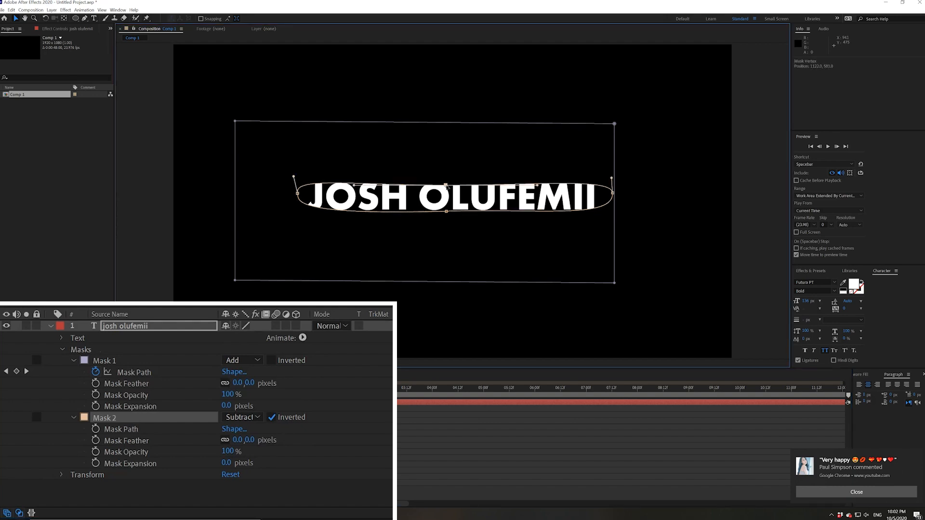
left_click_drag(447, 183, 444, 184)
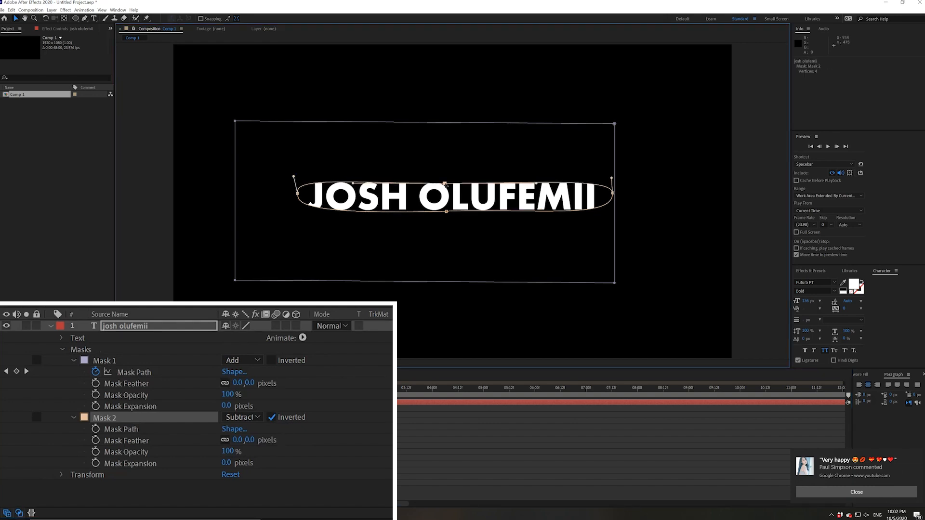
Feather Mask 2 by 28 pixels and reselect the title layer.
left_click(122, 441)
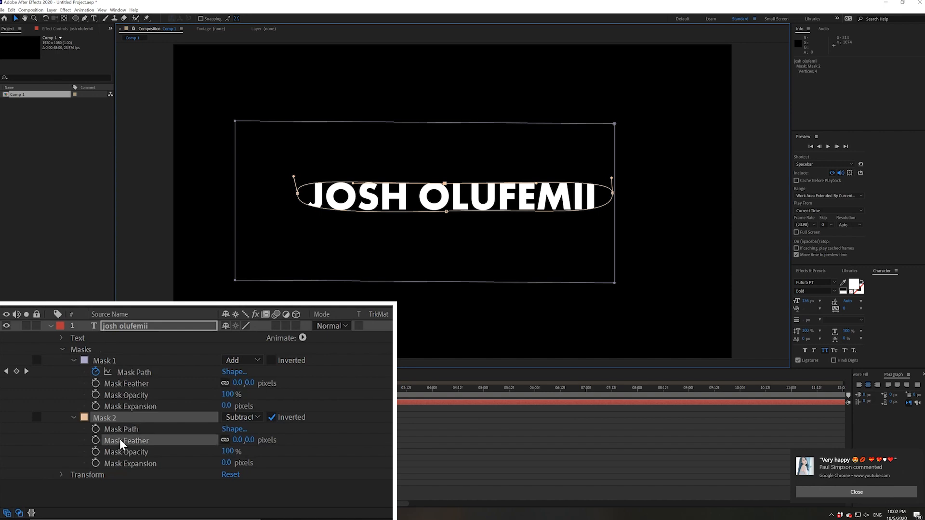
left_click_drag(236, 440, 255, 439)
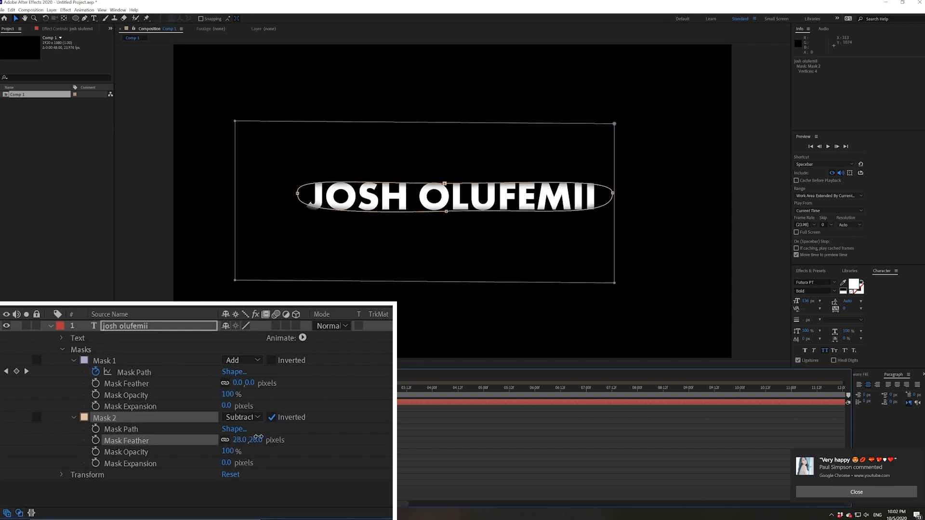
left_click(168, 485)
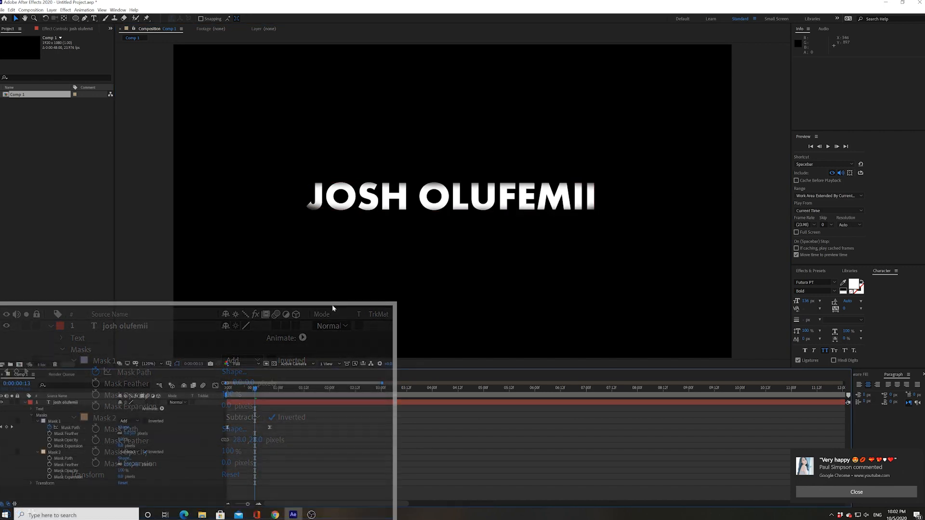
left_click(350, 191)
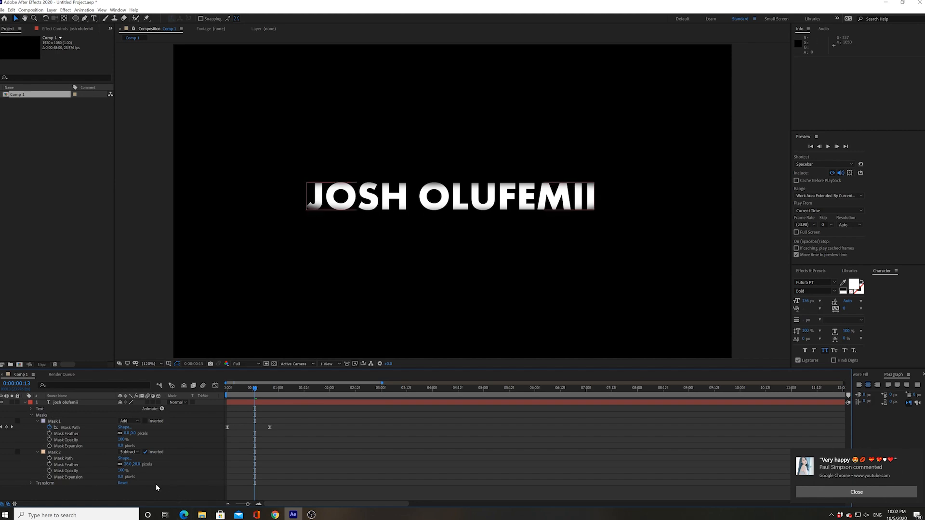
Preview the title reveal from the start and park at 0:00:00:15.
left_click(100, 483)
left_click(273, 436)
left_click_drag(254, 388, 198, 395)
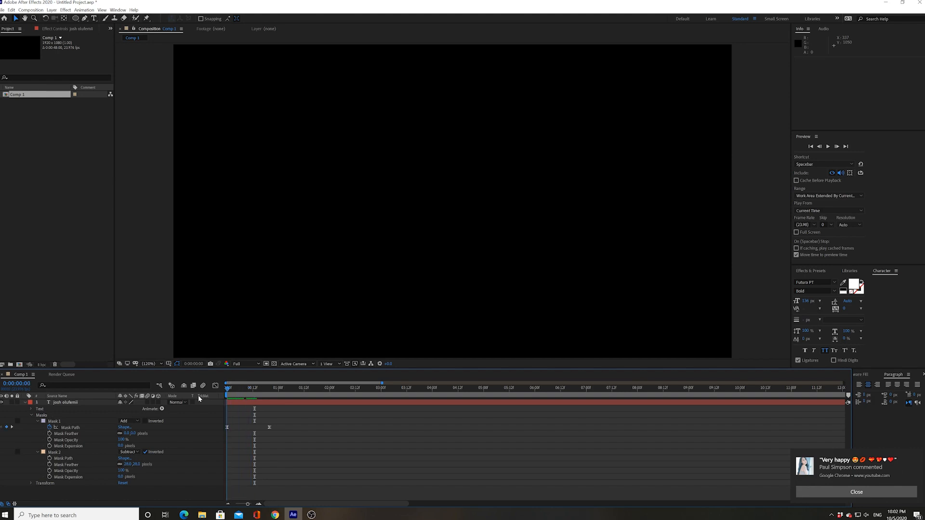
key("space")
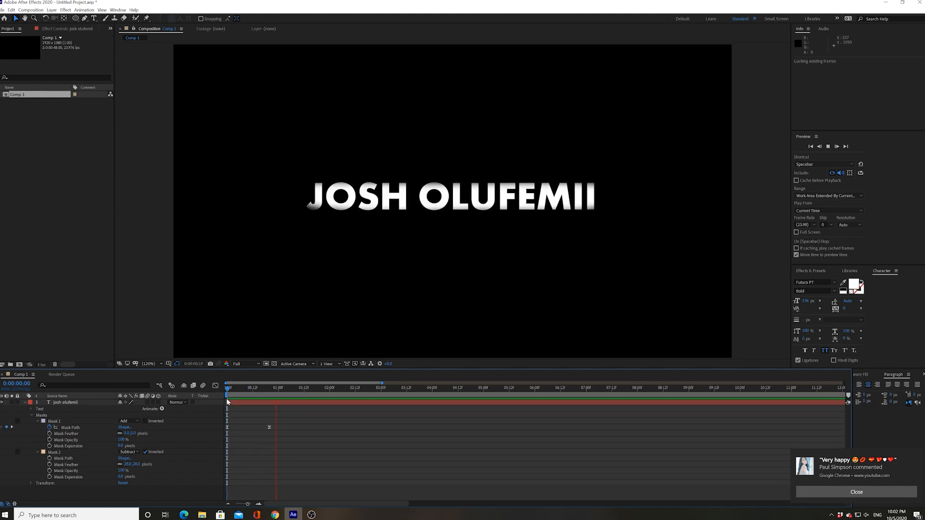
left_click_drag(250, 393, 265, 393)
Drag Mask 2's left point handle further left so the J is fully revealed.
left_click(316, 200)
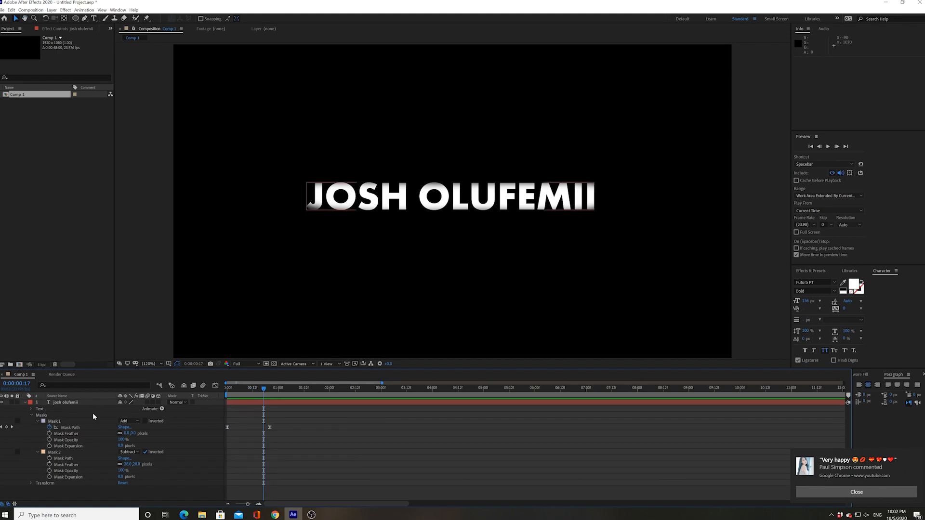
left_click(60, 454)
left_click(298, 196)
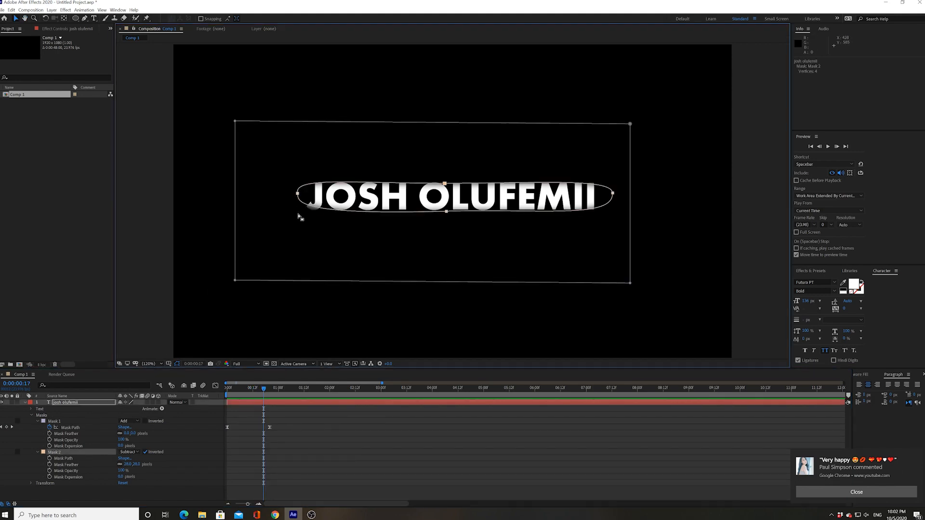
left_click(297, 193)
double_click(299, 197)
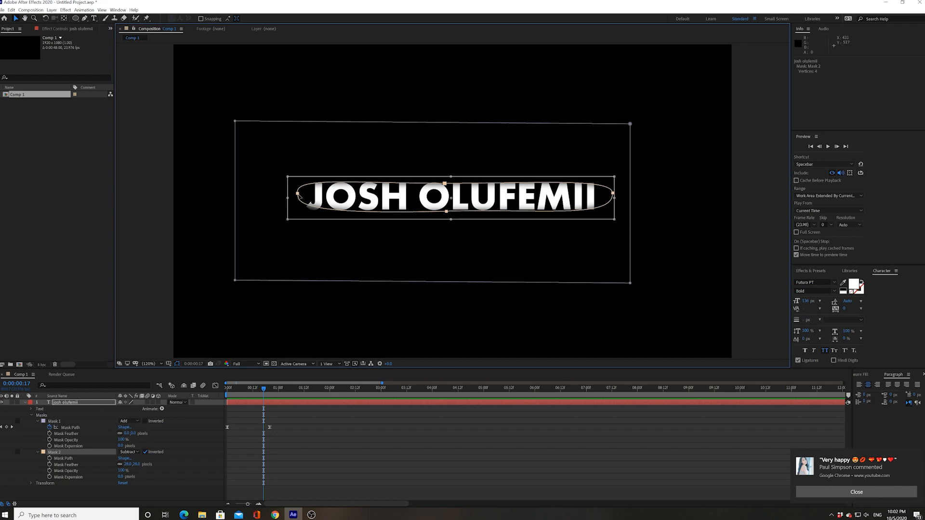
left_click(45, 460)
left_click(62, 453)
left_click(447, 210)
left_click(447, 211)
left_click_drag(288, 216, 270, 220)
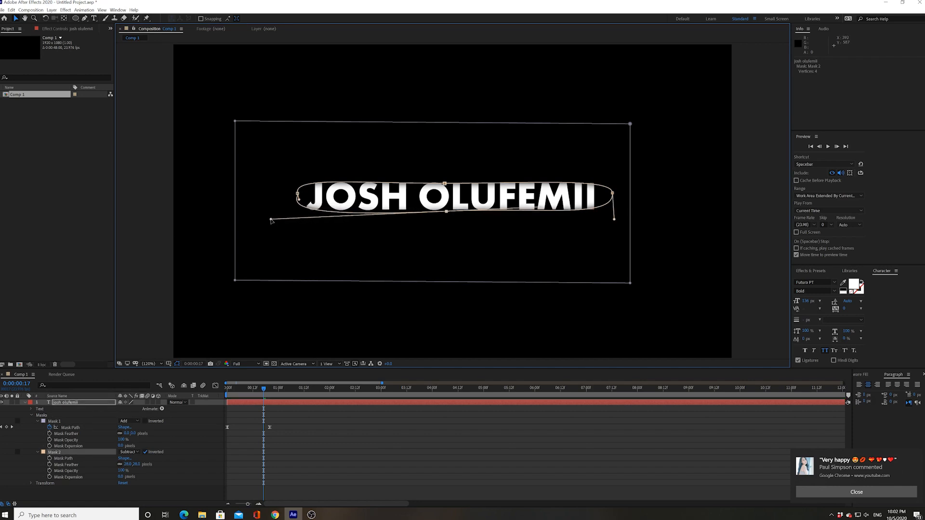
left_click(202, 450)
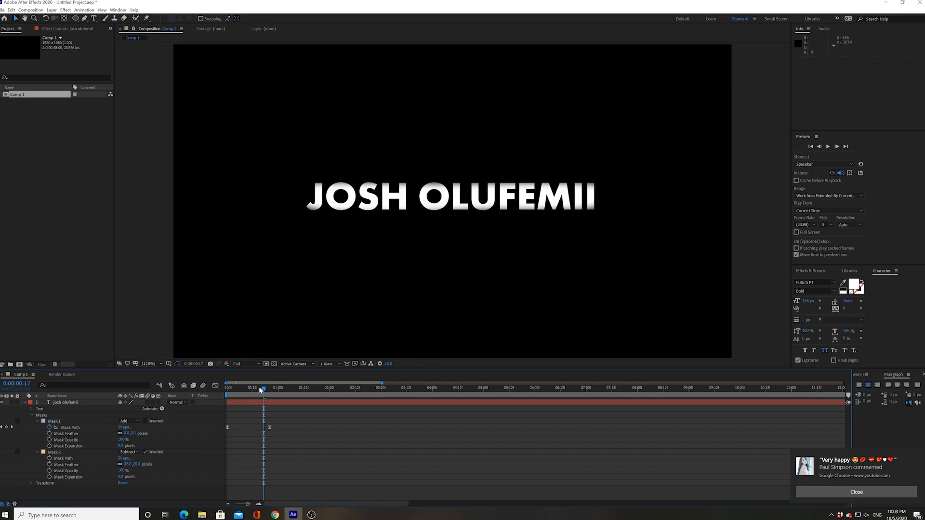
left_click_drag(259, 387, 227, 388)
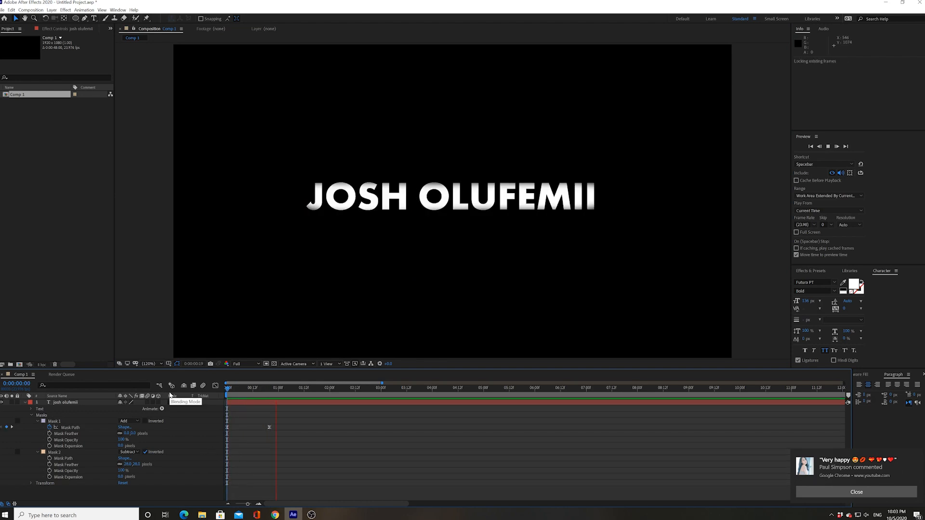
key("space")
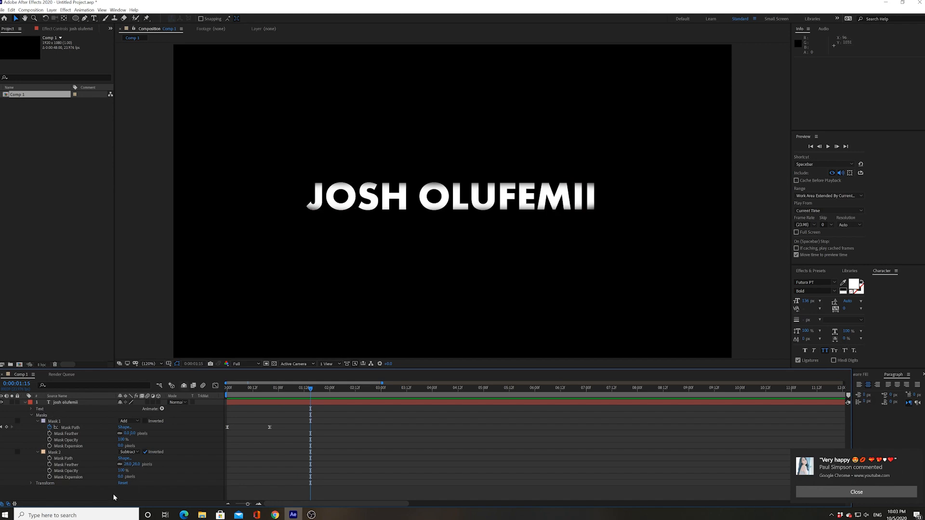
Set starting Position and Scale keyframes on the title layer at 0:00.
left_click(32, 415)
left_click(32, 421)
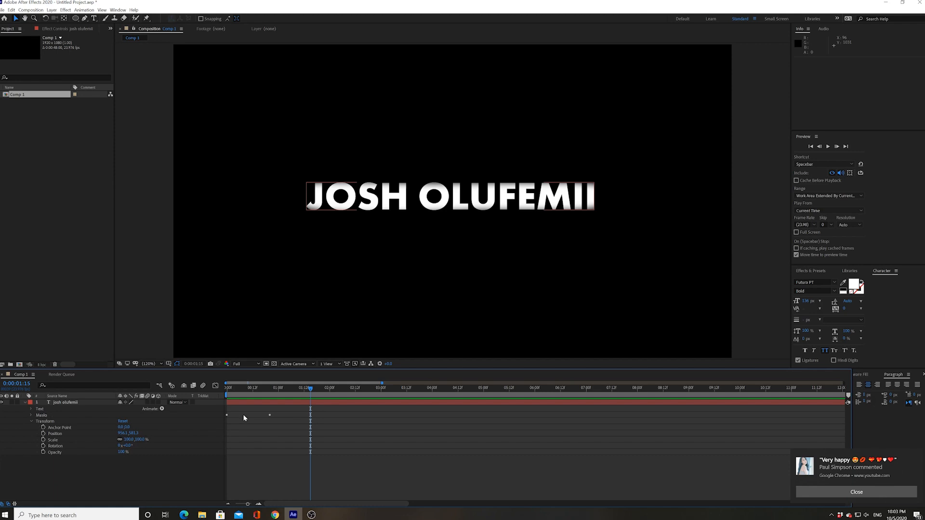
key("Home")
left_click(43, 433)
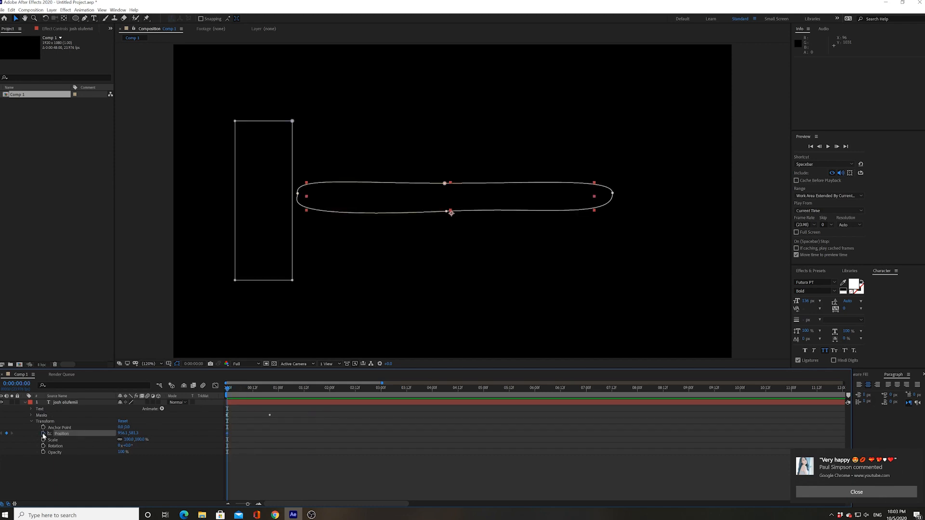
left_click(43, 440)
Add end keyframes scaling the title to about 112%, move them to around 2:18, and preview.
left_click_drag(229, 392, 306, 391)
left_click(7, 433)
left_click(6, 440)
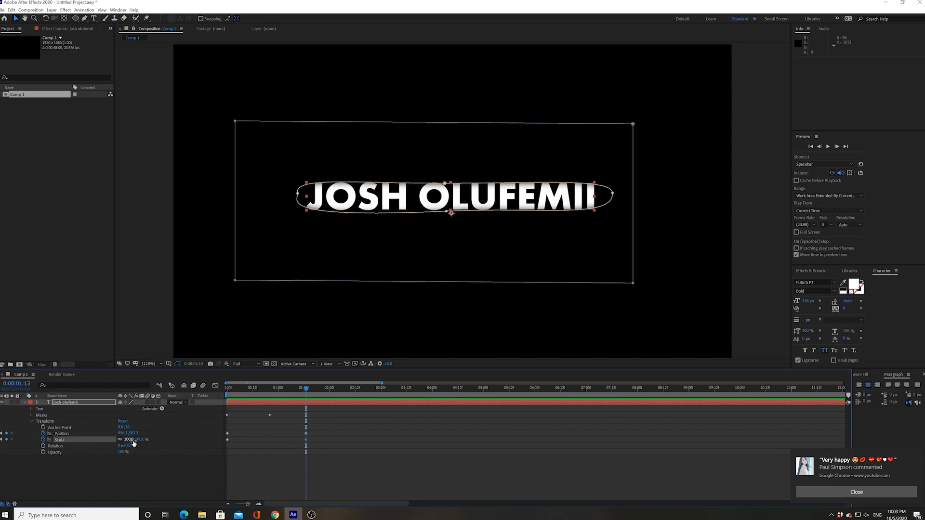
left_click_drag(132, 440, 136, 440)
left_click_drag(302, 431, 387, 446)
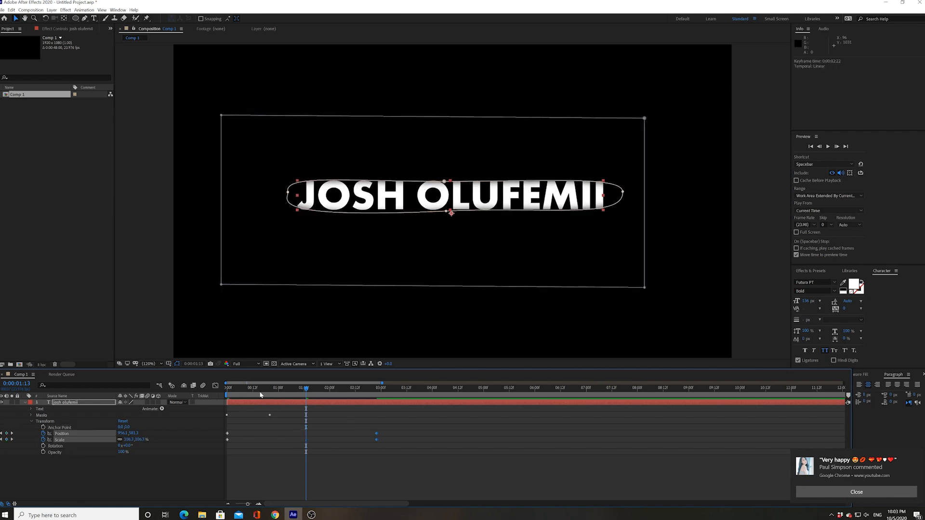
key("Home")
key("space")
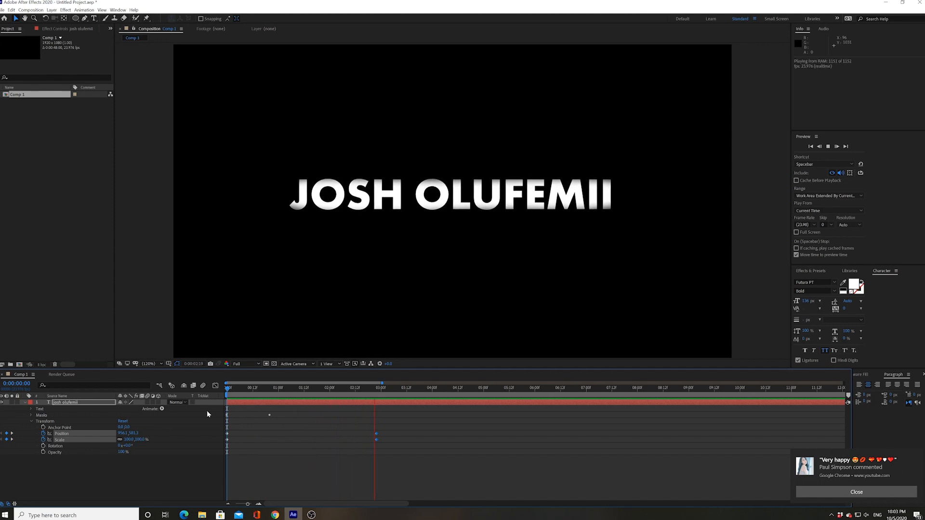
Drag the end Position and Scale keyframes to about 0:00:05:08 and preview the slower zoom.
left_click(228, 389)
left_click_drag(348, 426, 510, 440)
key("space")
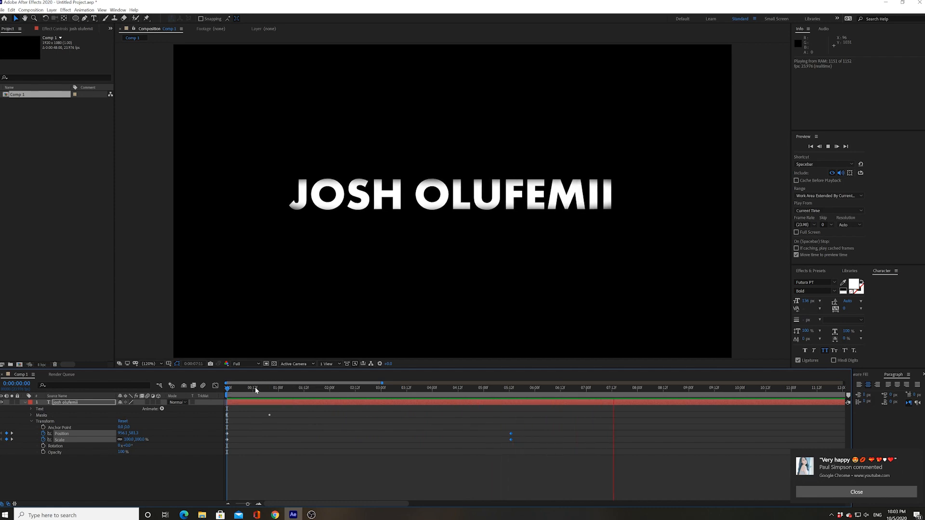
key("space")
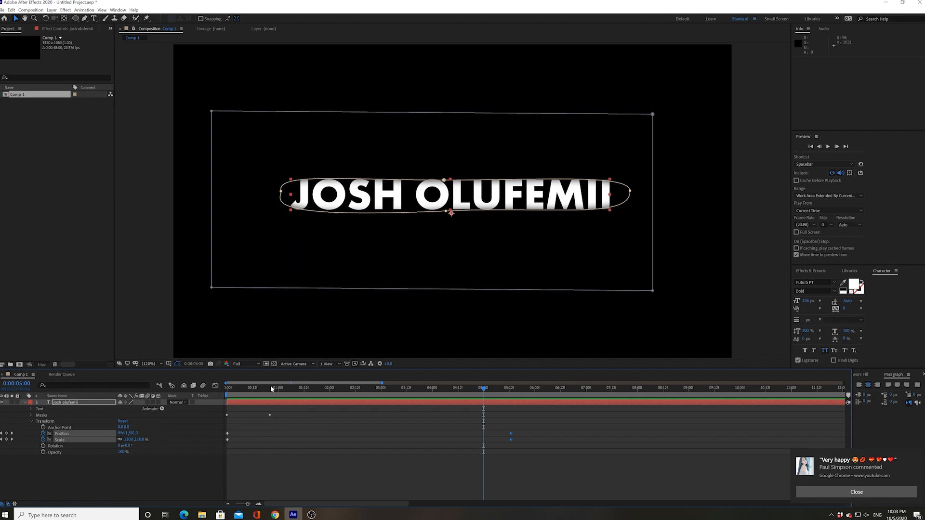
left_click(475, 393)
left_click_drag(475, 393, 460, 394)
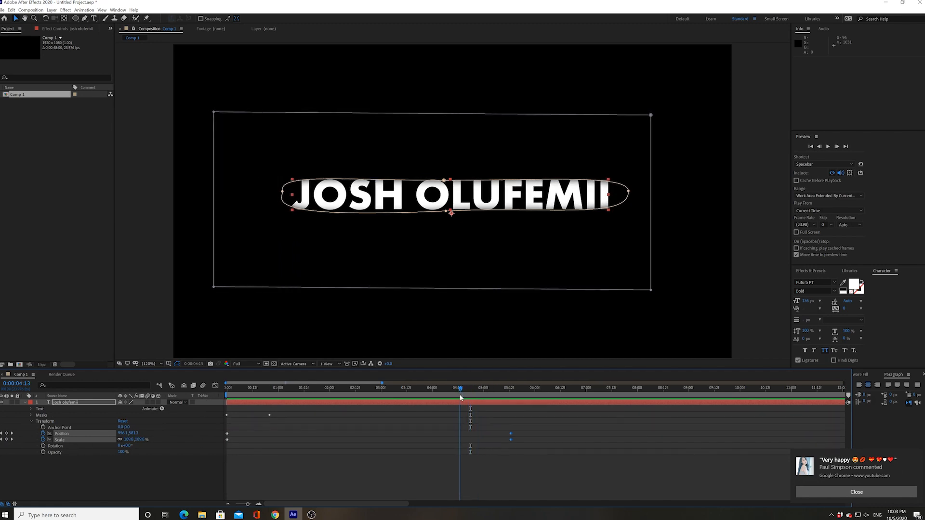
Keyframe the title's Opacity from 100% at 4:13 down to 80% at 5:13.
left_click(43, 452)
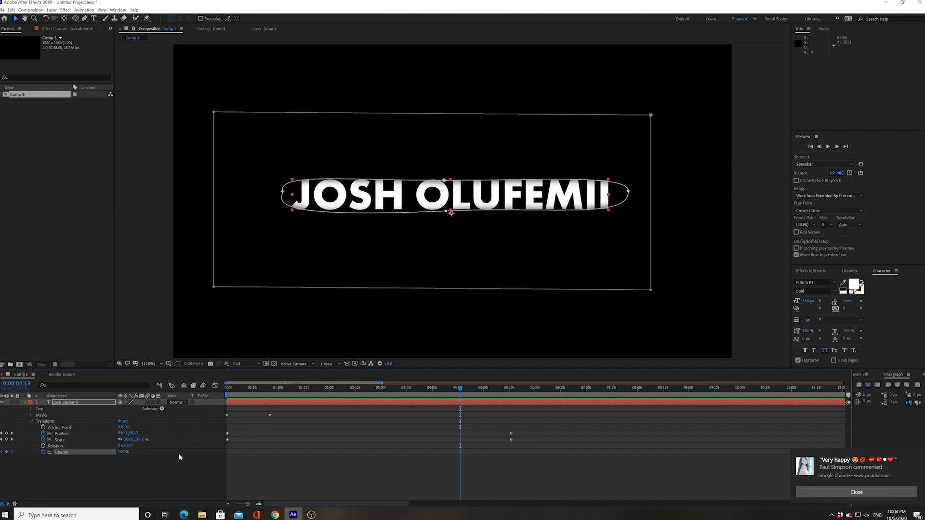
left_click_drag(467, 394, 511, 394)
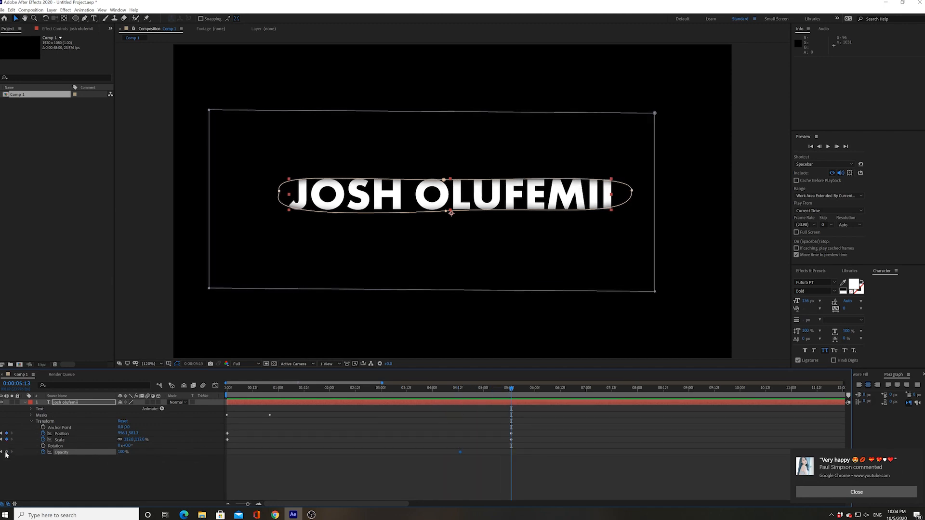
left_click_drag(121, 451, 109, 452)
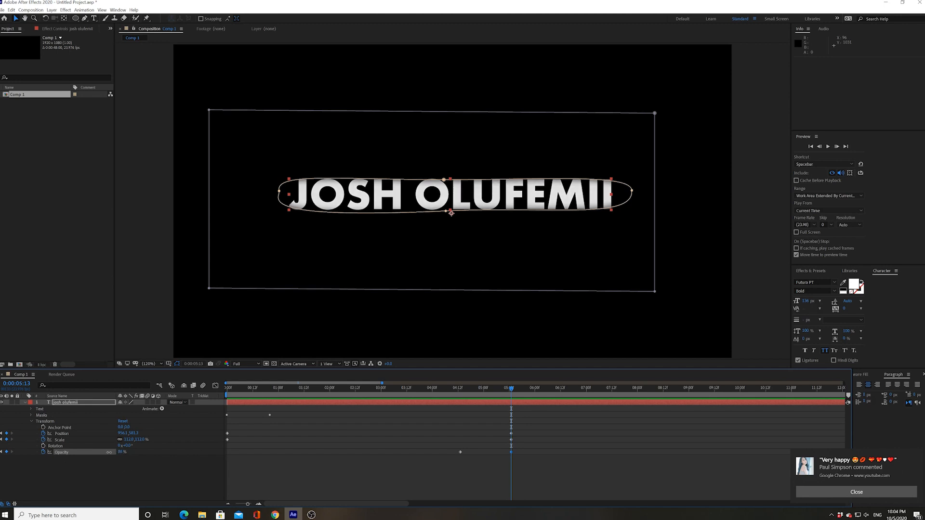
Preview the full animation from the start, then park at 0:00:02:00 with the title layer deselected.
left_click(240, 389)
key("Home")
key("space")
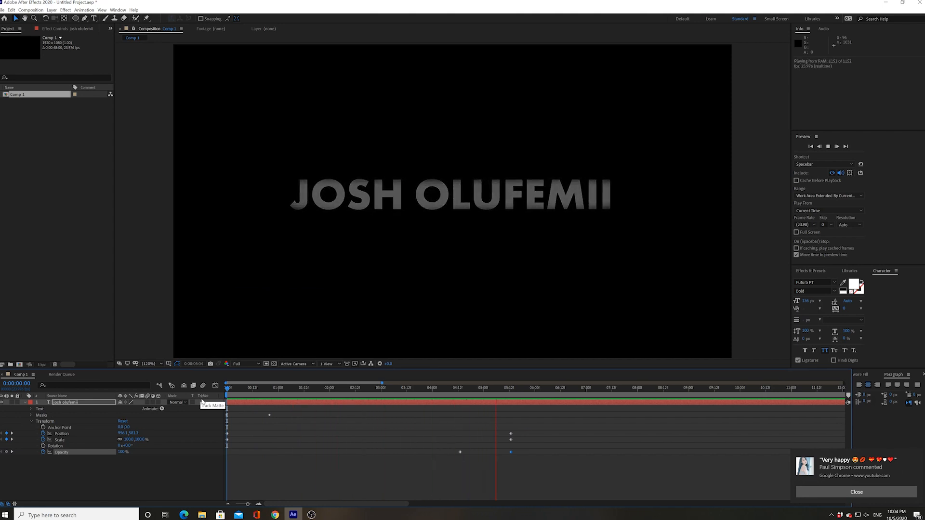
key("space")
left_click_drag(297, 389, 333, 426)
left_click(334, 427)
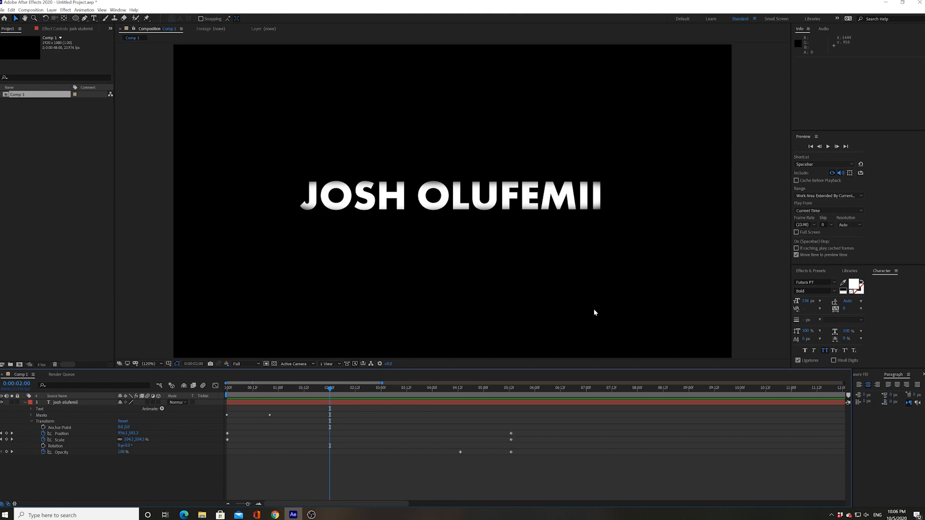
Add the composition to the Render Queue from the File menu.
left_click(2, 10)
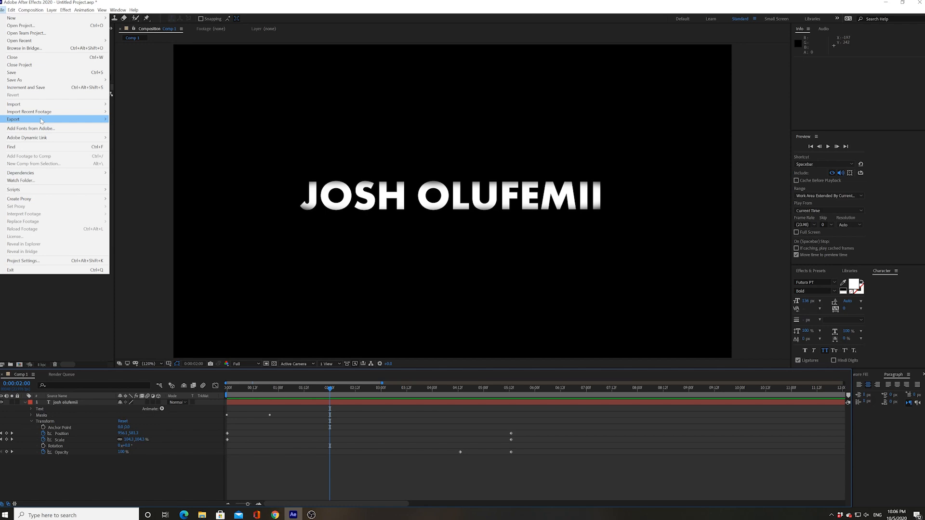
mouse_move(67, 122)
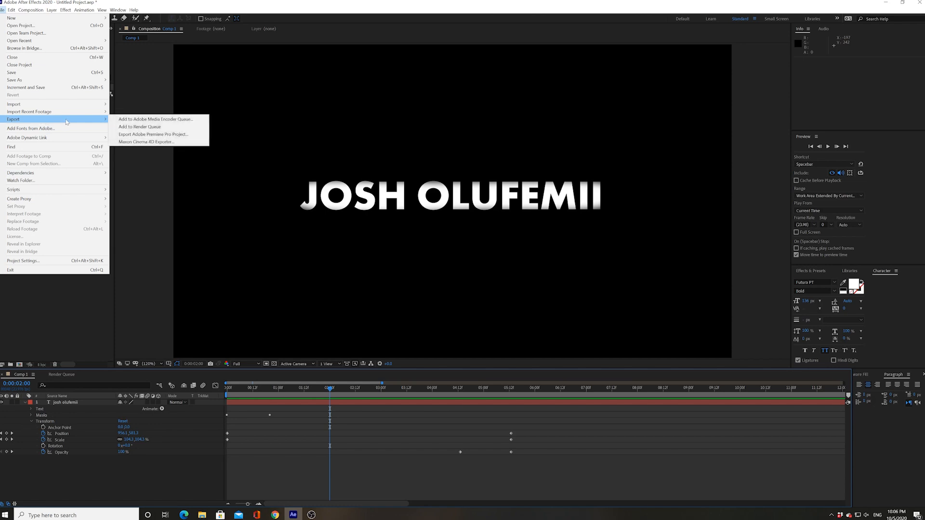
left_click(132, 128)
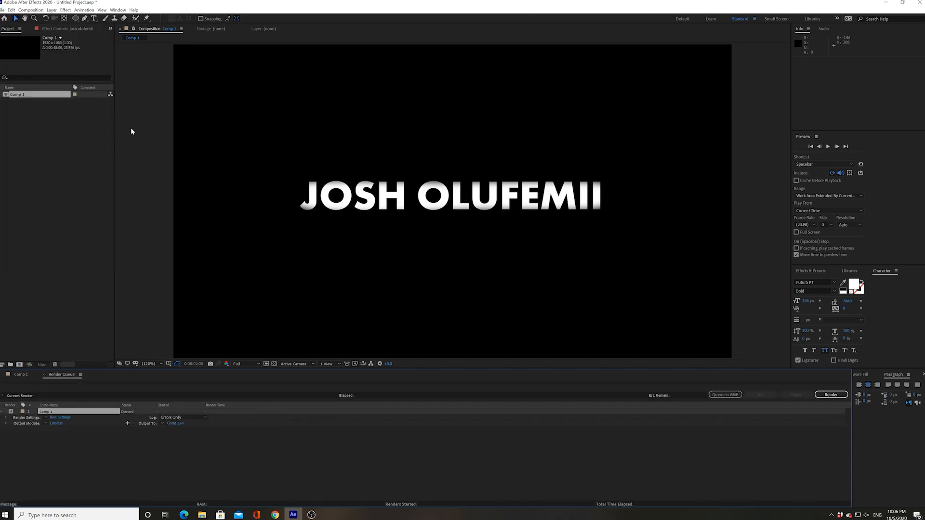
Set the output module to QuickTime, Animation codec, with RGB + Alpha channels.
left_click(57, 423)
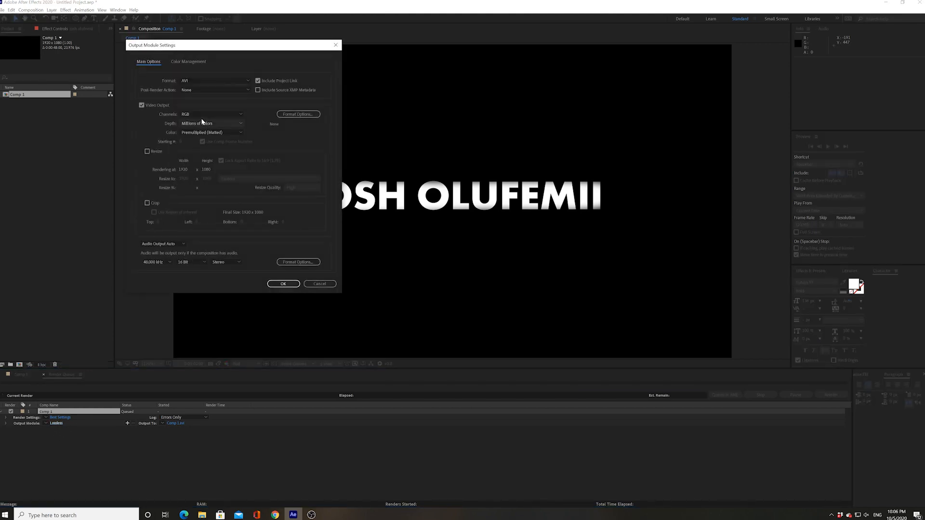
left_click(201, 82)
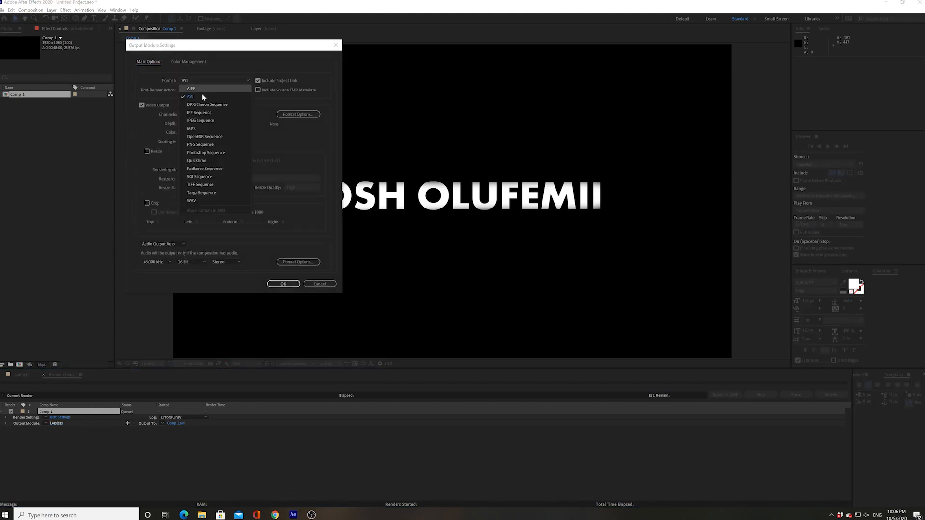
left_click(196, 161)
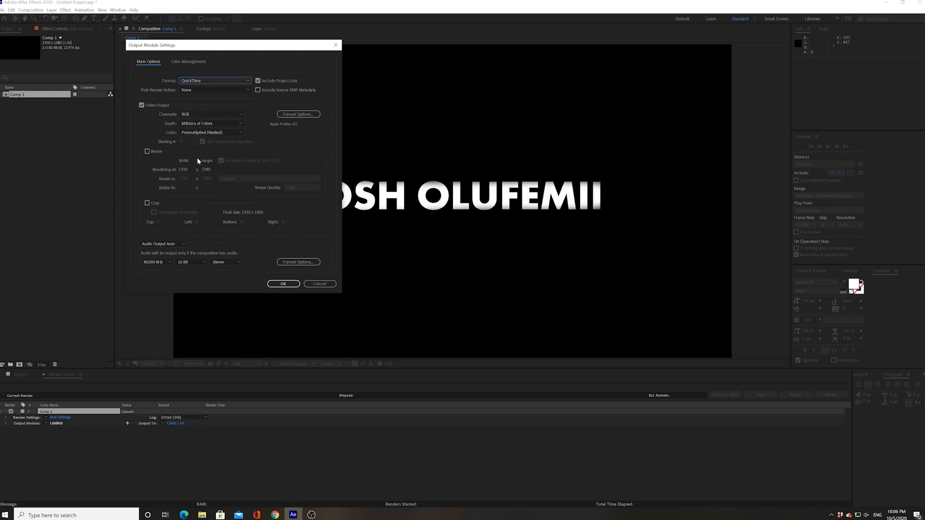
left_click(287, 114)
left_click(304, 66)
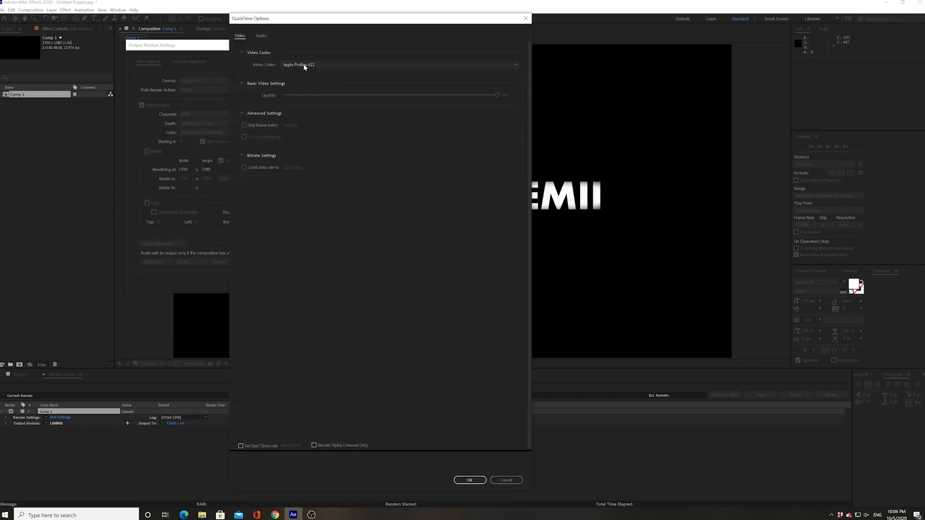
left_click(306, 71)
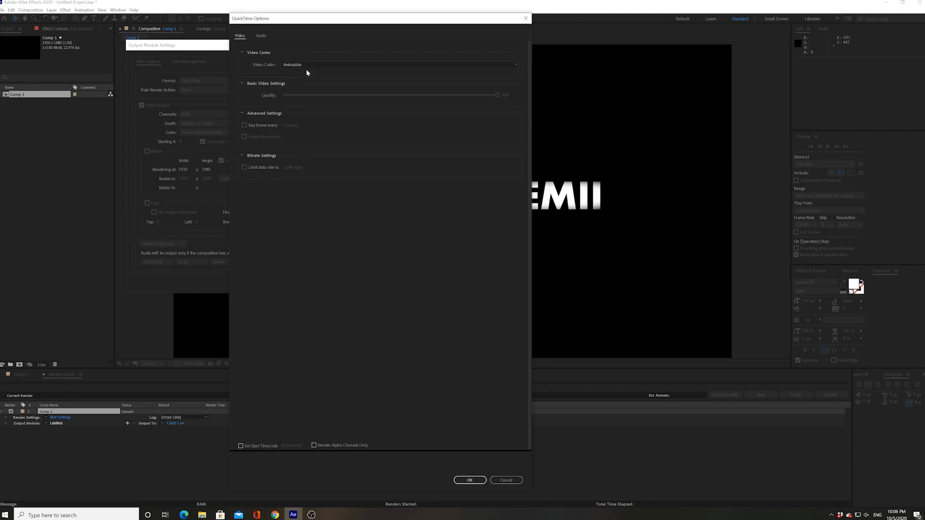
left_click(468, 481)
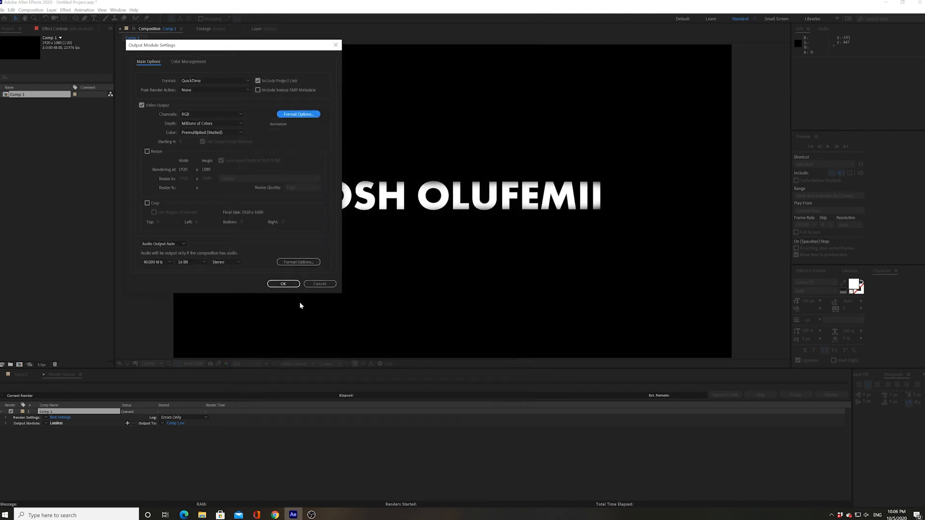
left_click(203, 115)
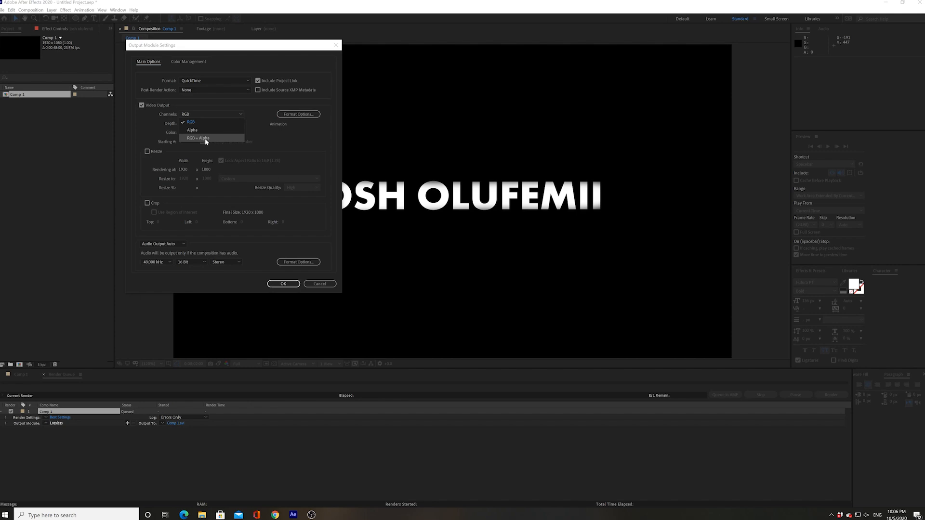
left_click(205, 138)
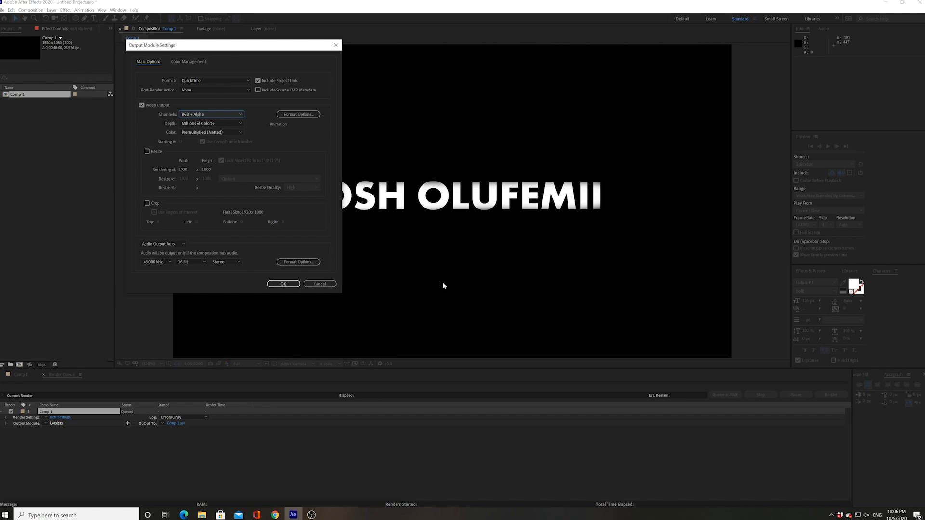
Render Comp 1 to Title 1.mov on the Desktop.
left_click(281, 284)
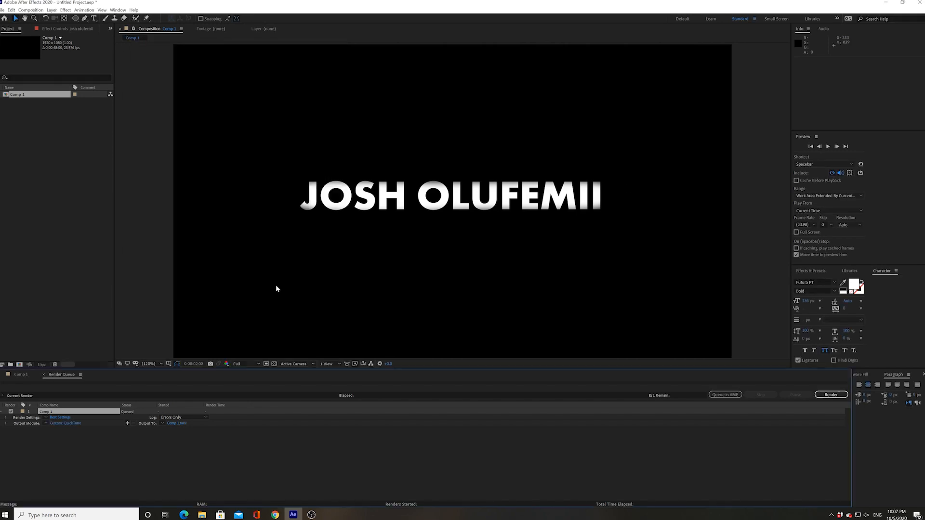
left_click(177, 423)
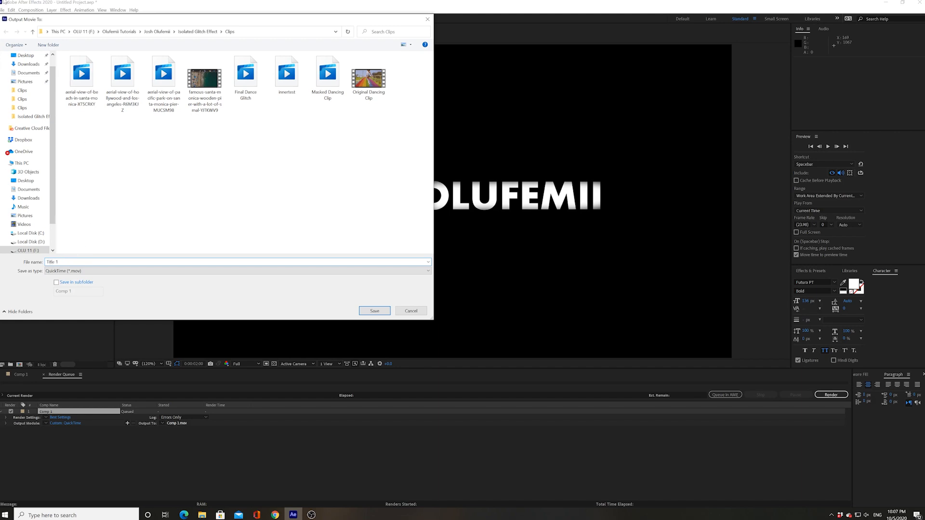
left_click(15, 55)
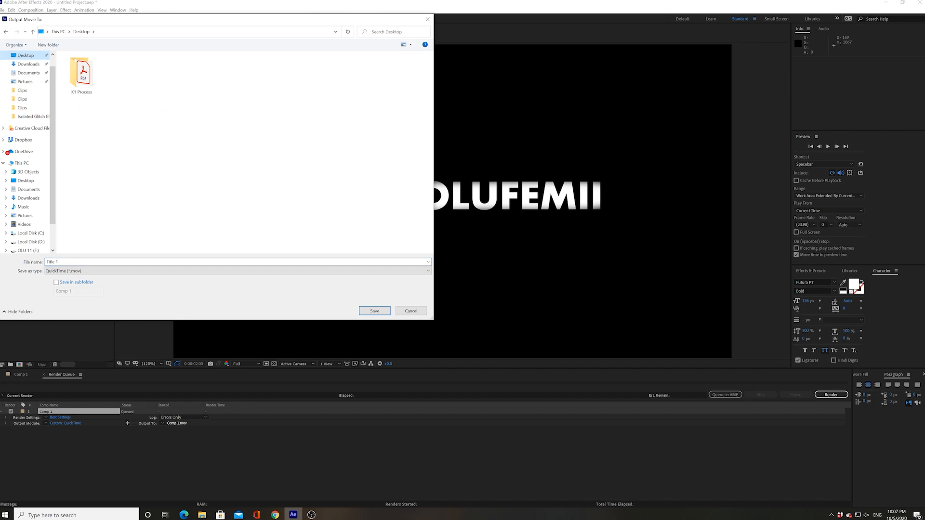
left_click(375, 311)
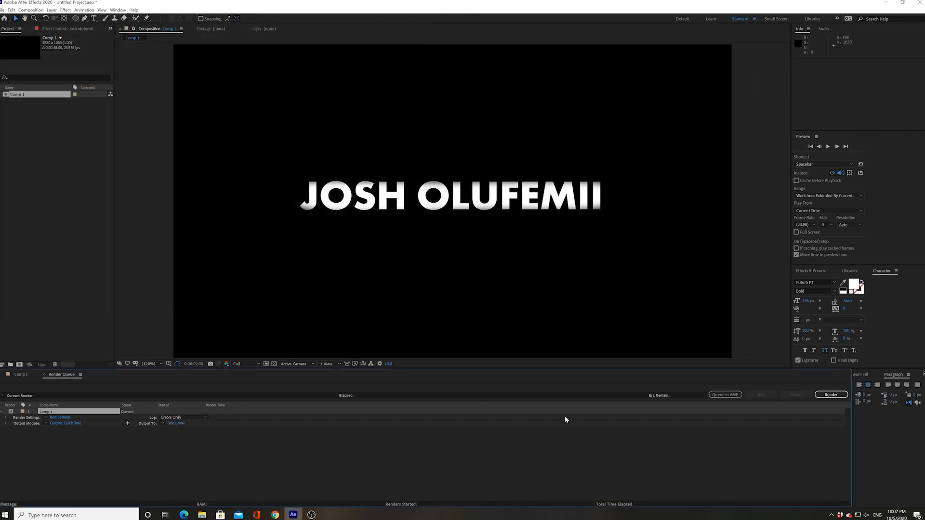
left_click(832, 395)
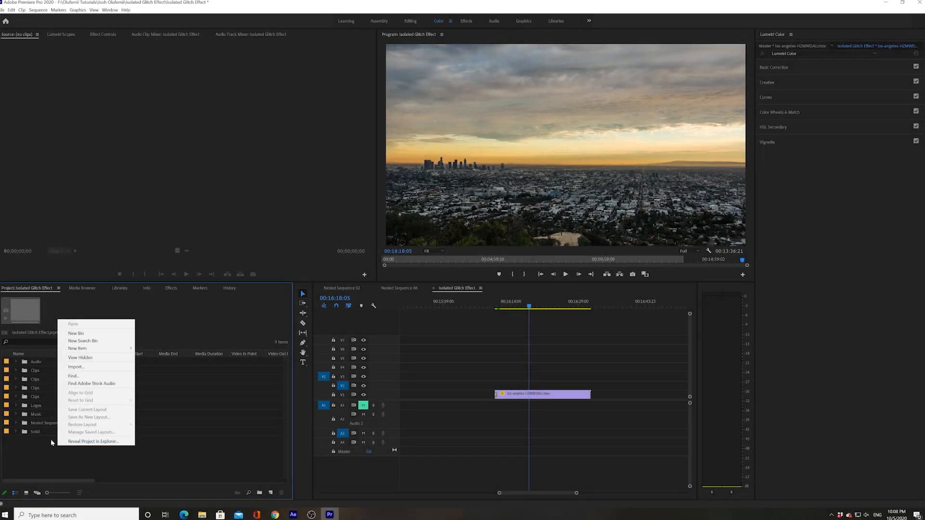
Import Title 1.mov from the Desktop into the Premiere Pro project.
left_click(74, 367)
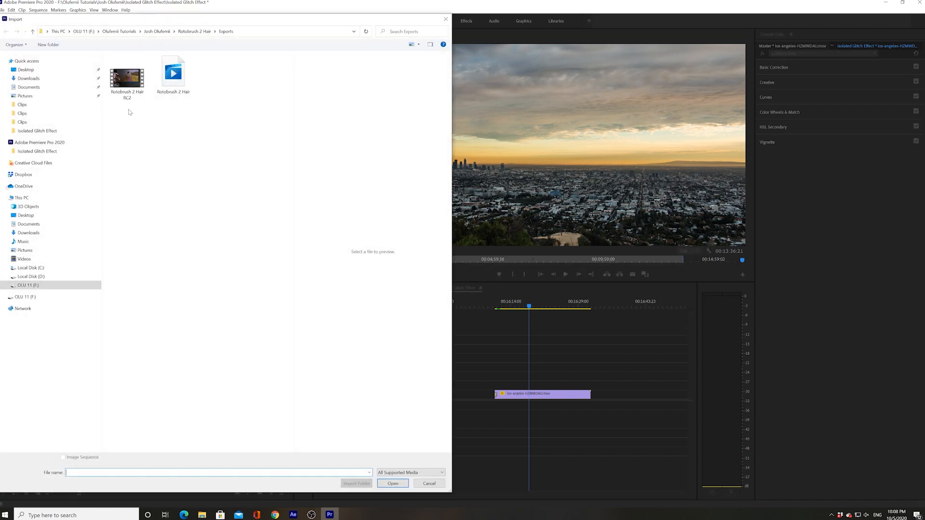
left_click(43, 68)
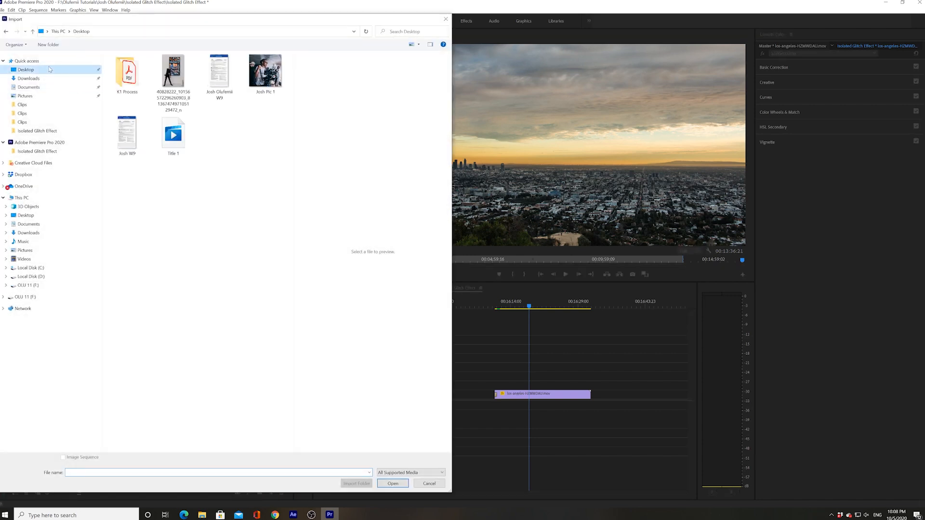
double_click(178, 142)
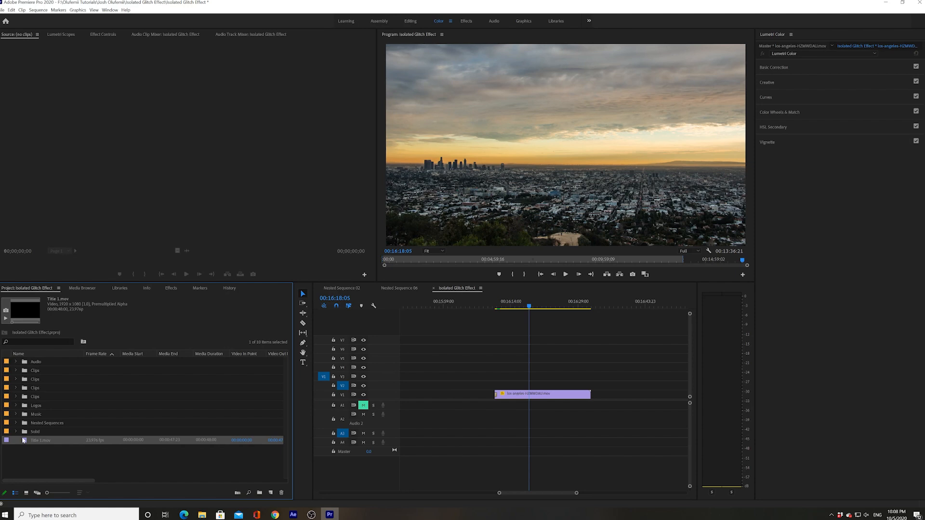
Place Title 1.mov on track V2 above the city clip in the sequence.
double_click(23, 442)
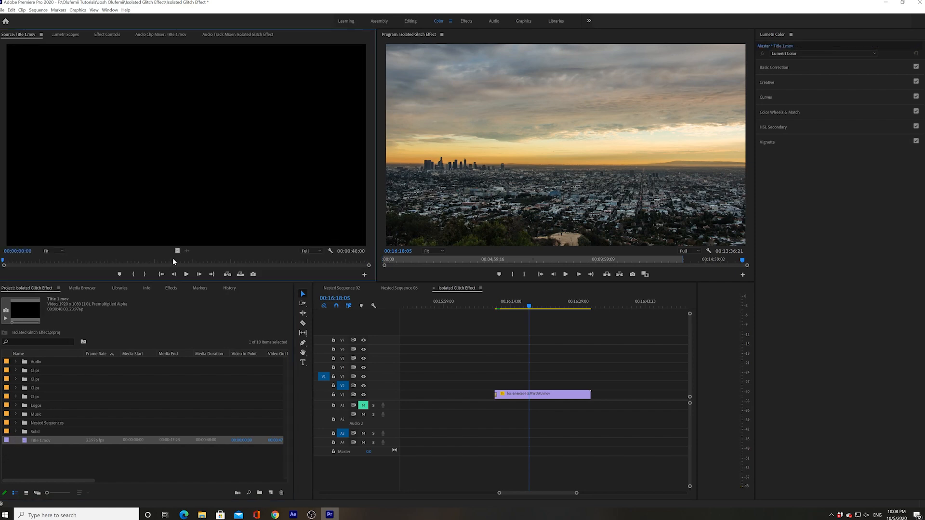
left_click_drag(241, 263, 500, 385)
left_click_drag(527, 303, 636, 303)
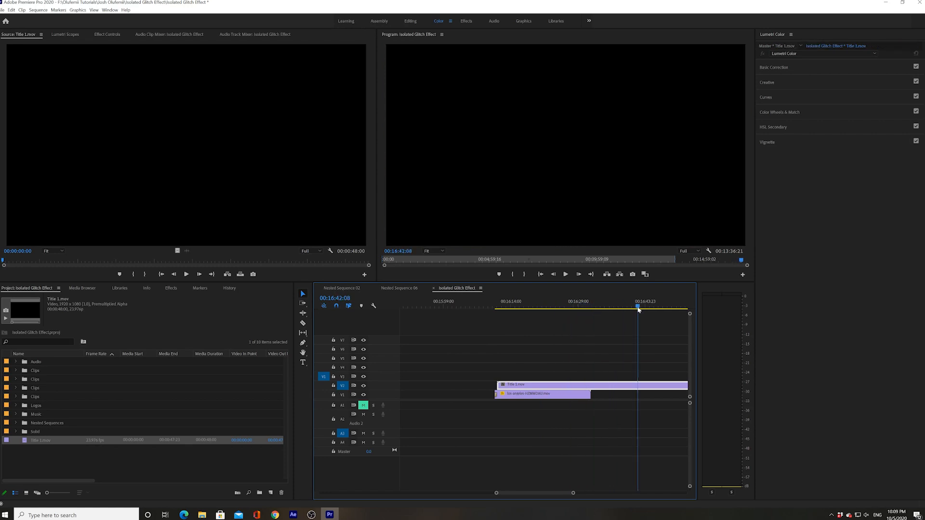
left_click_drag(573, 493, 591, 492)
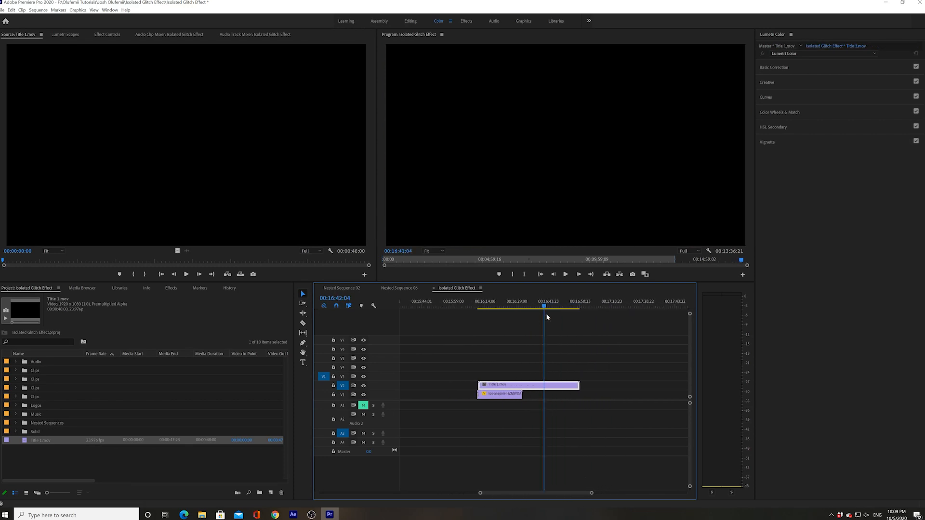
left_click_drag(544, 304, 480, 325)
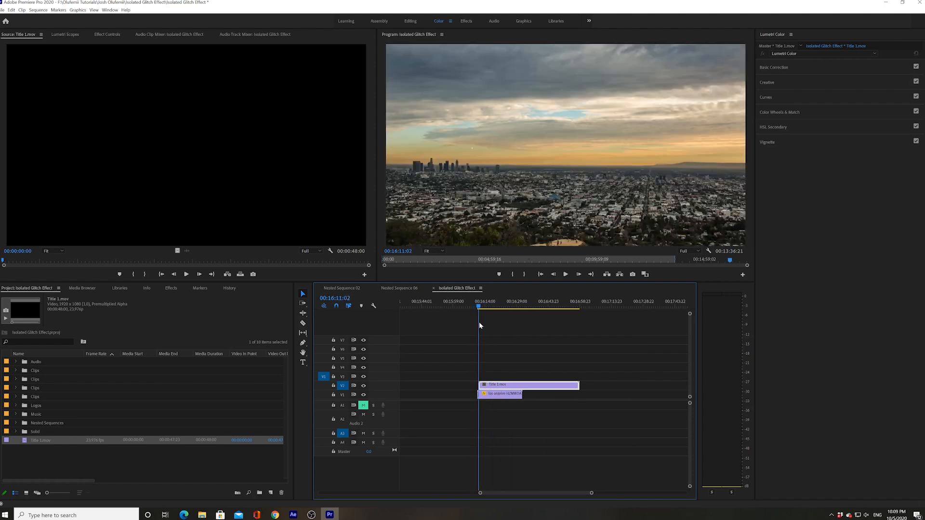
Trim Title 1.mov to end with the city clip and play back the title fading in over the skyline.
left_click_drag(580, 385, 522, 385)
left_click(566, 274)
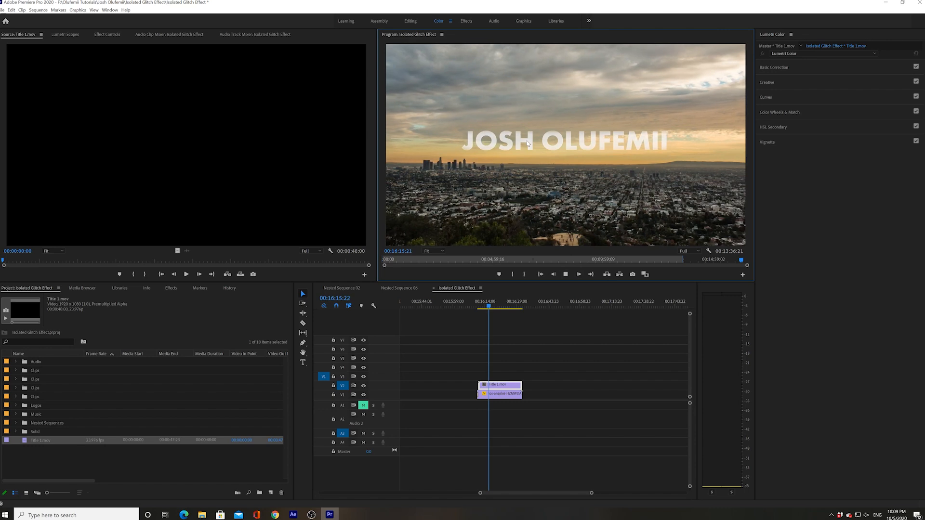
left_click_drag(494, 306, 484, 309)
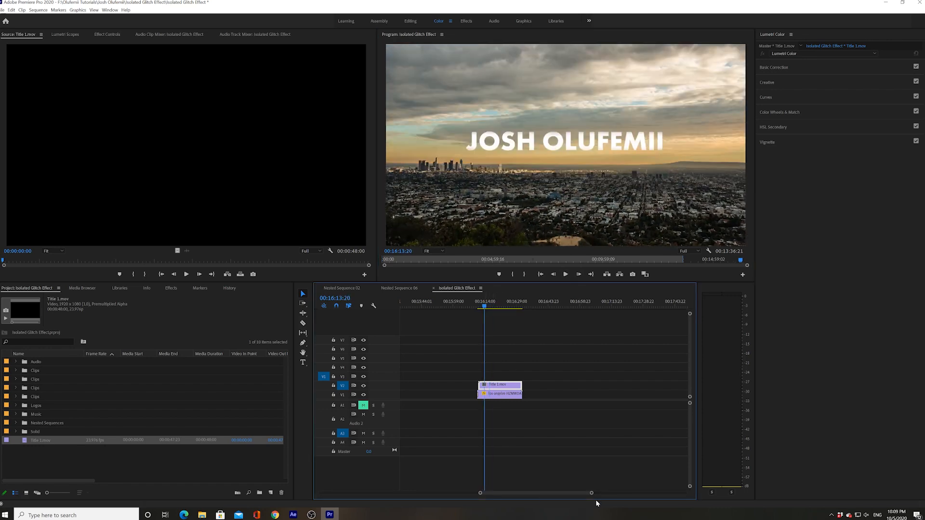
left_click_drag(592, 493, 564, 494)
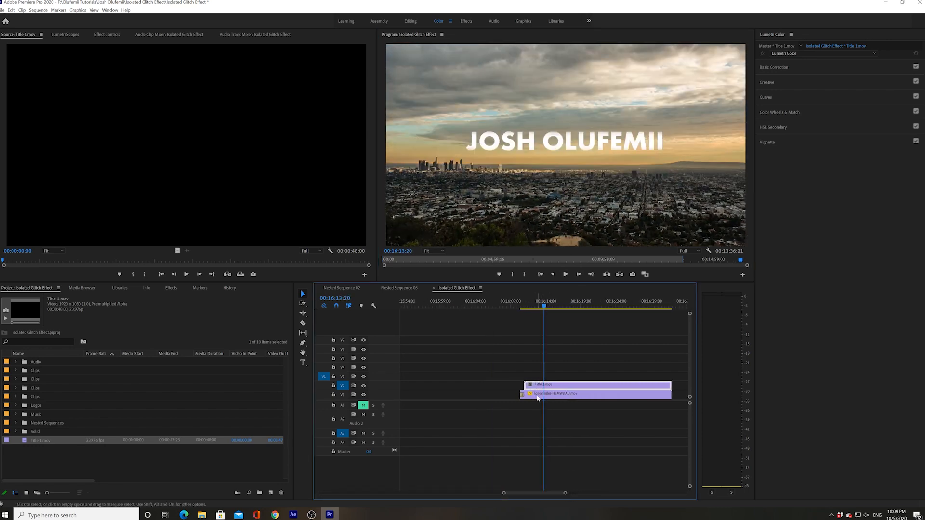
left_click_drag(542, 306, 523, 307)
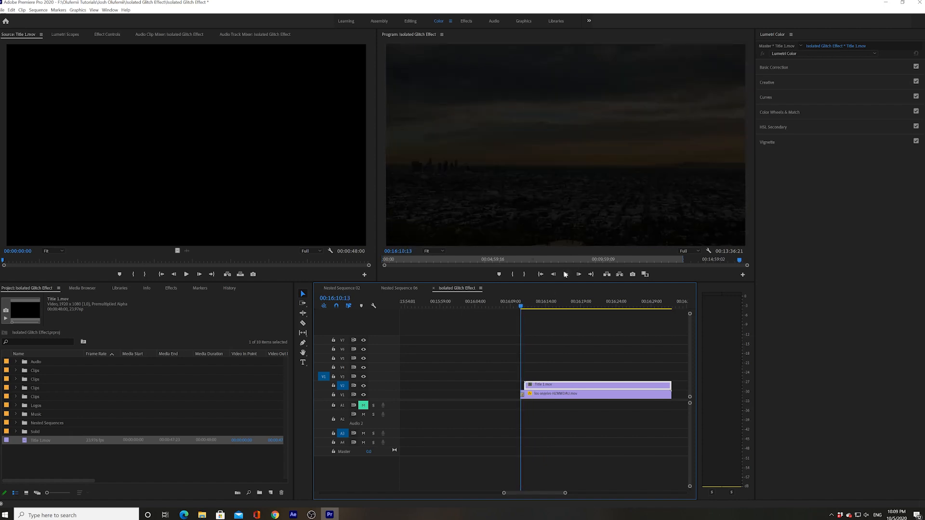
left_click(565, 274)
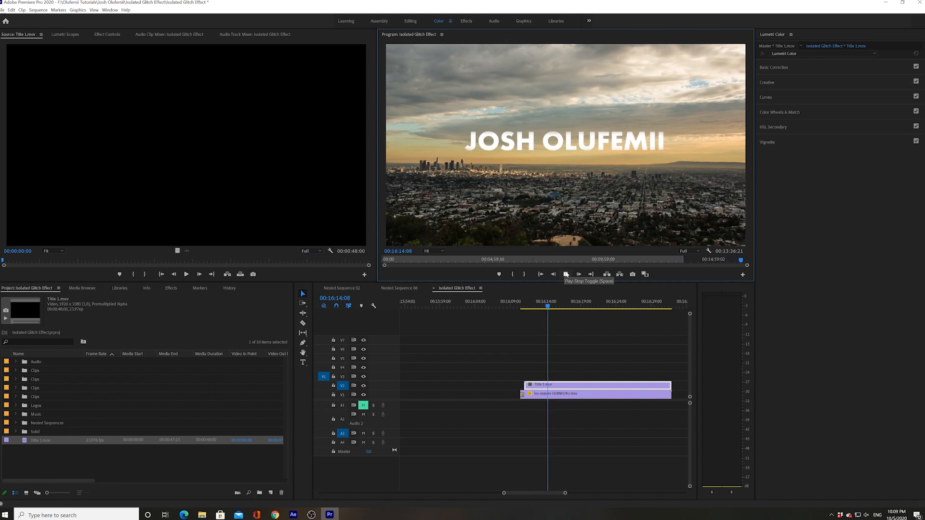
left_click(565, 274)
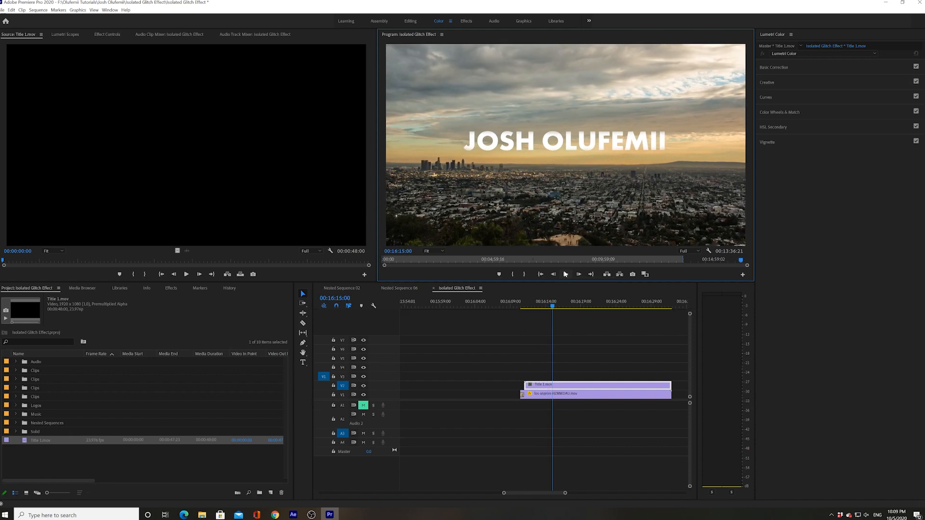